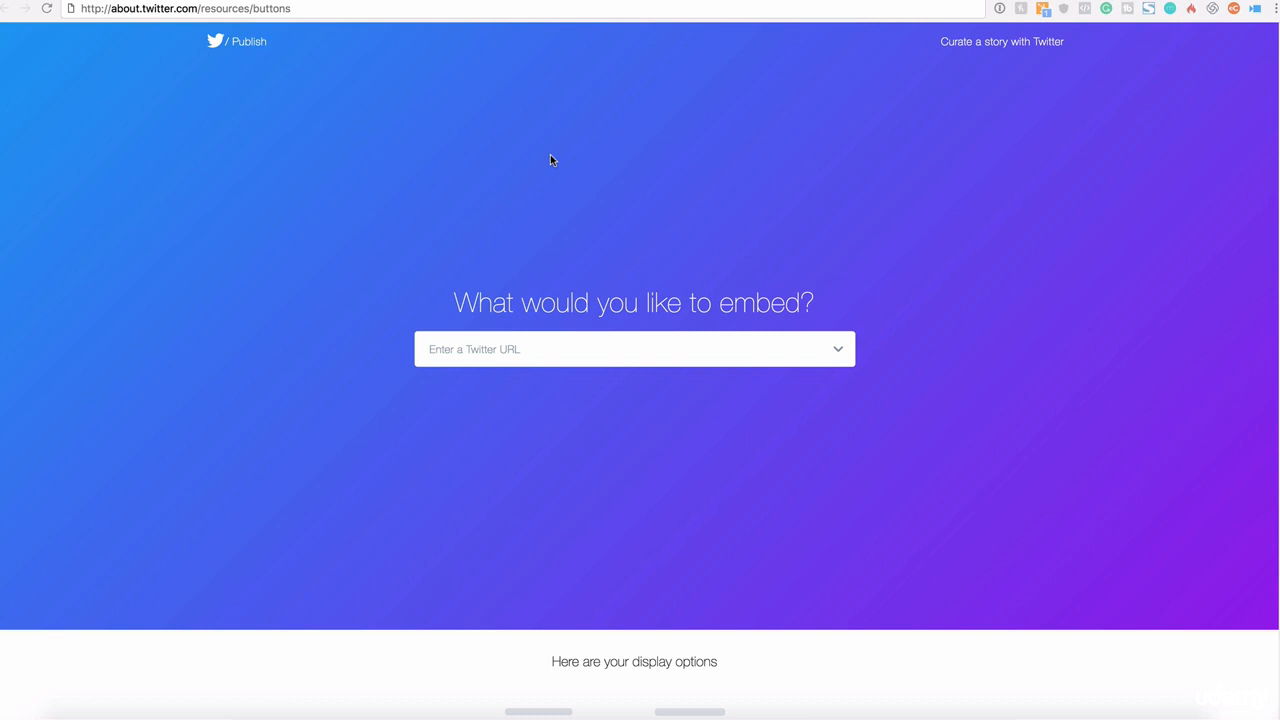
Step: Open the Twitter Publish embed page from the resources buttons address
{"action": "left_click", "coordinate": [249, 10]}
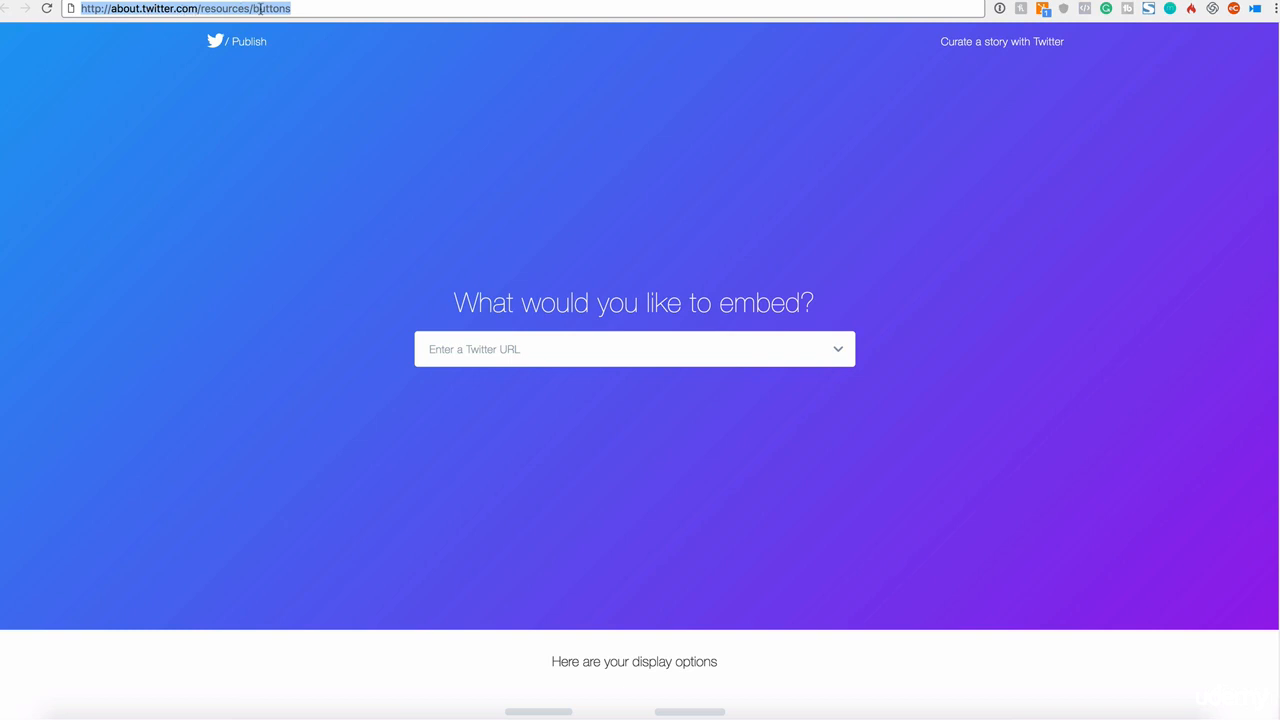
{"action": "left_click", "coordinate": [299, 9]}
{"action": "key", "text": "Return"}
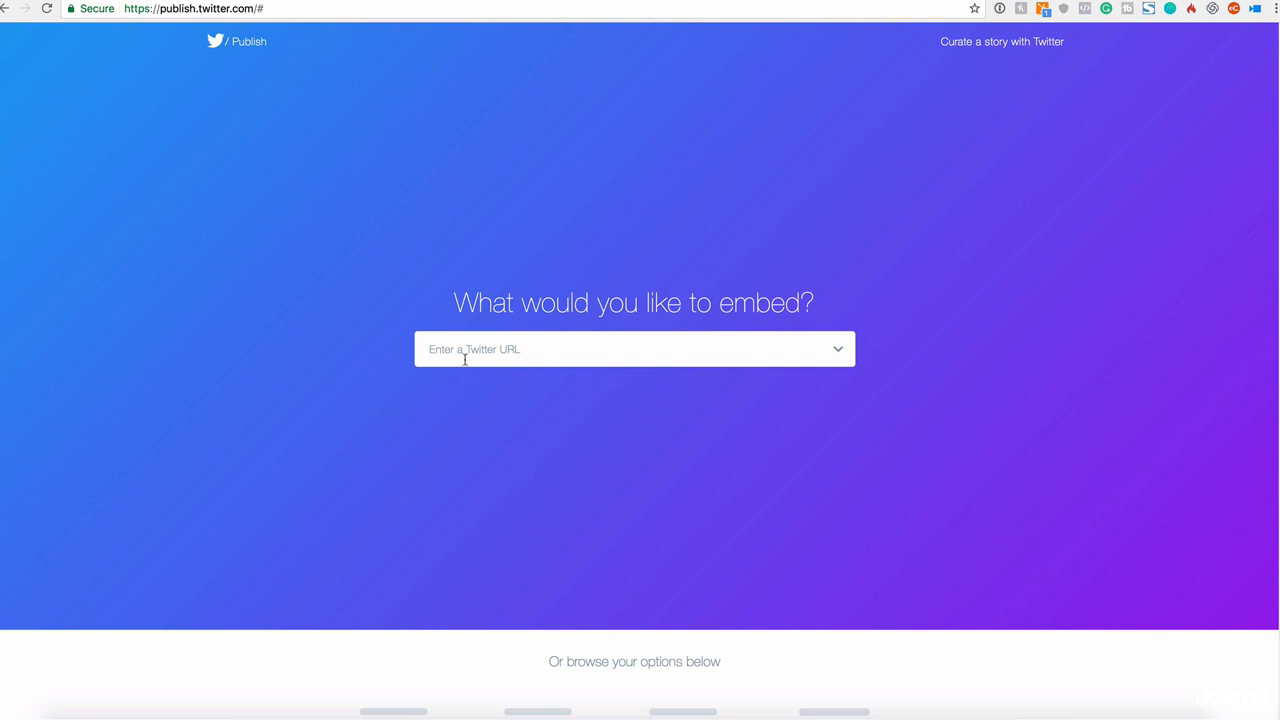
Step: Enter the account's Twitter handle in the embed URL field
{"action": "left_click_drag", "start_coordinate": [455, 302], "coordinate": [842, 315]}
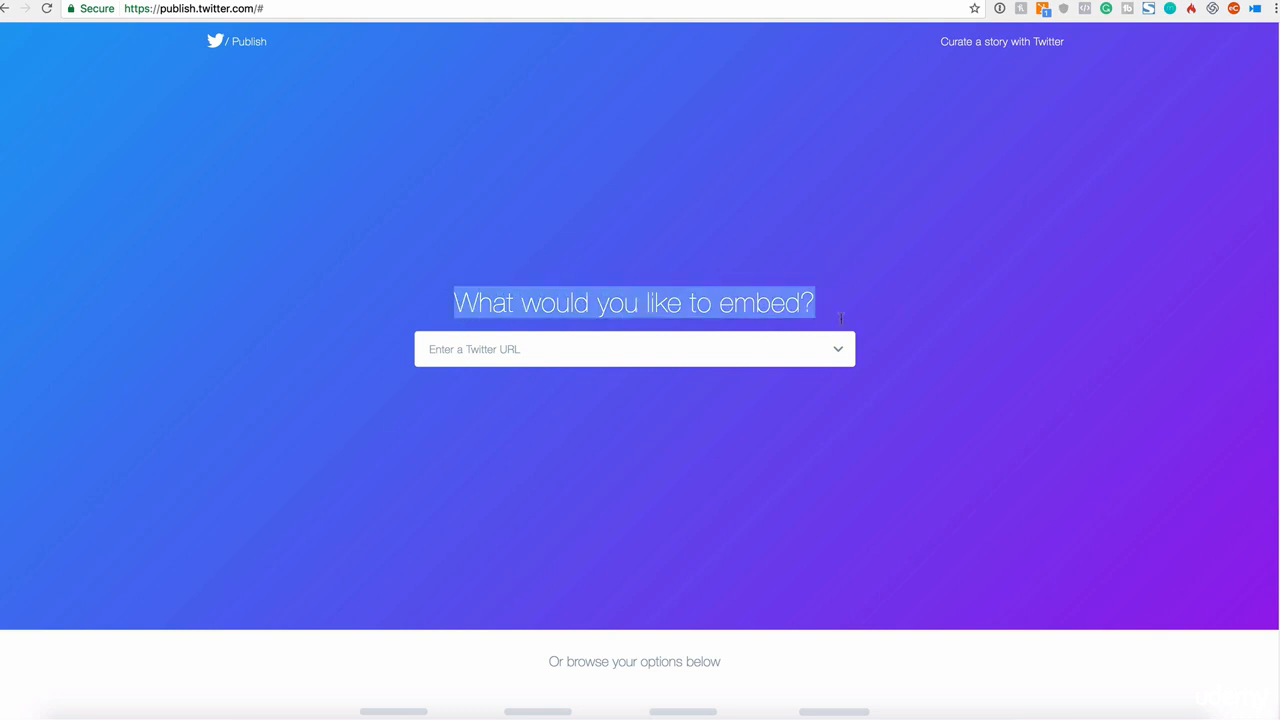
{"action": "left_click", "coordinate": [640, 350]}
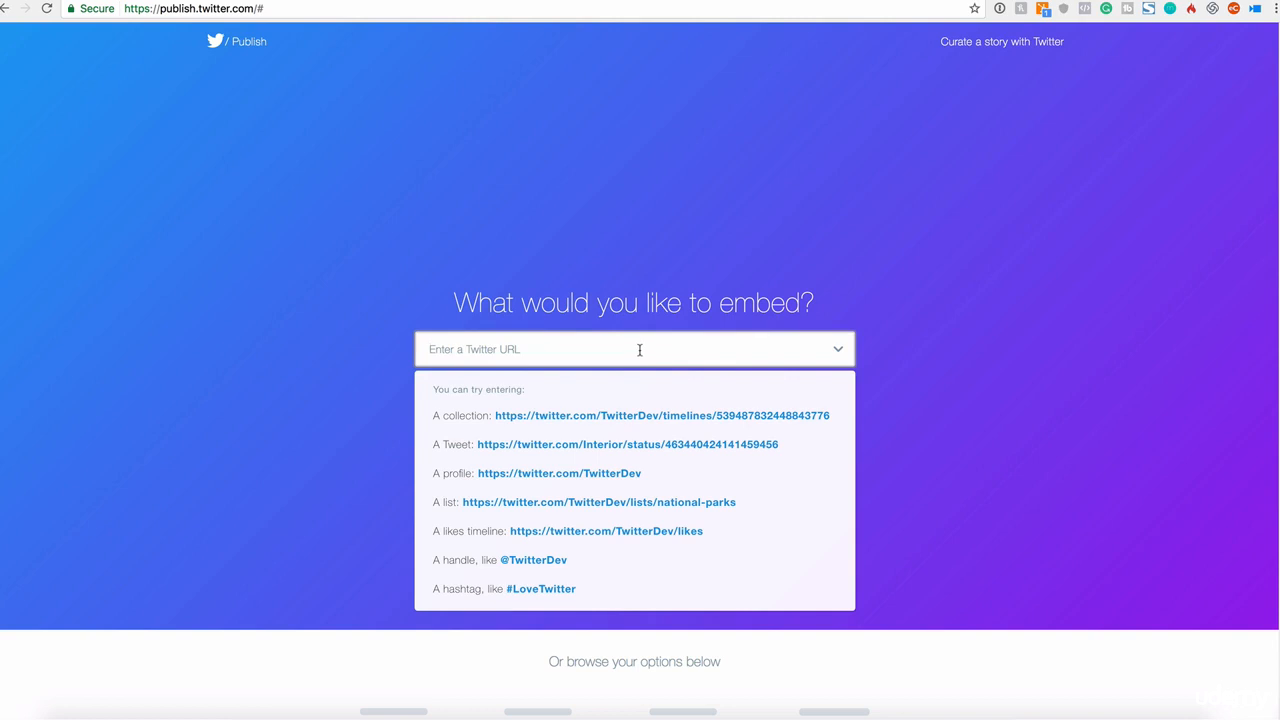
{"action": "type", "text": "@"}
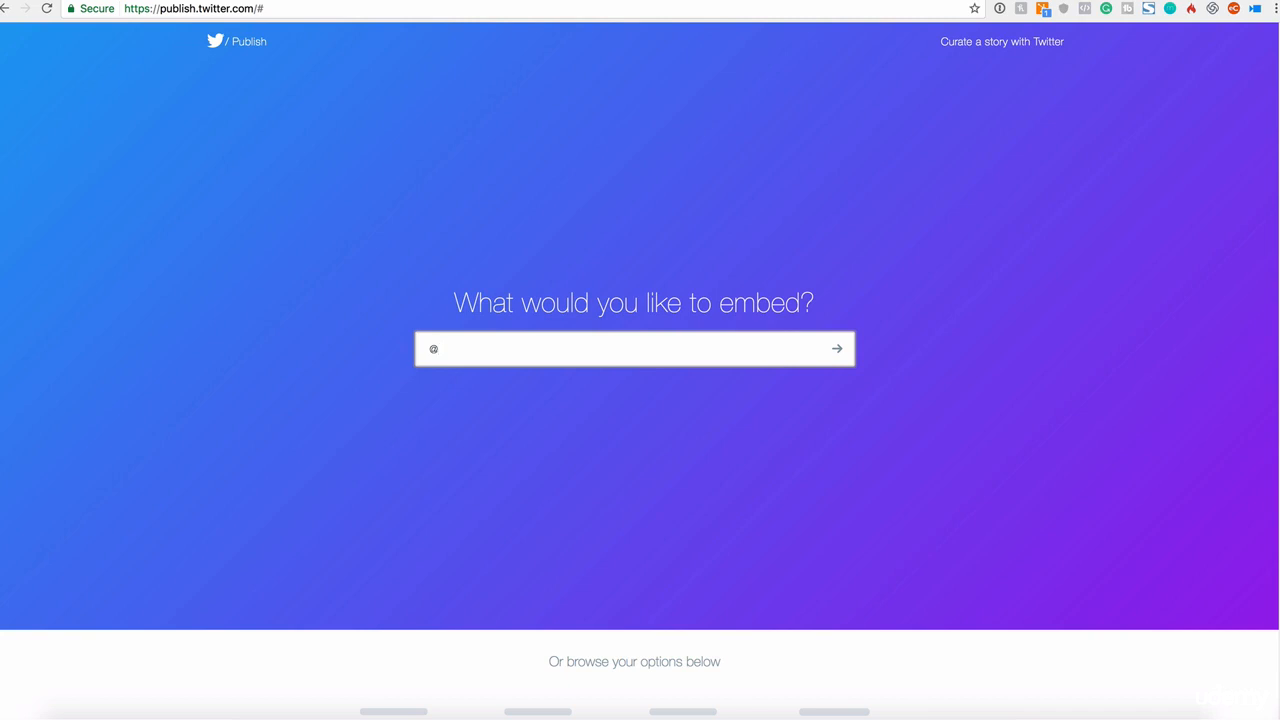
{"action": "type", "text": "realdiegodavila"}
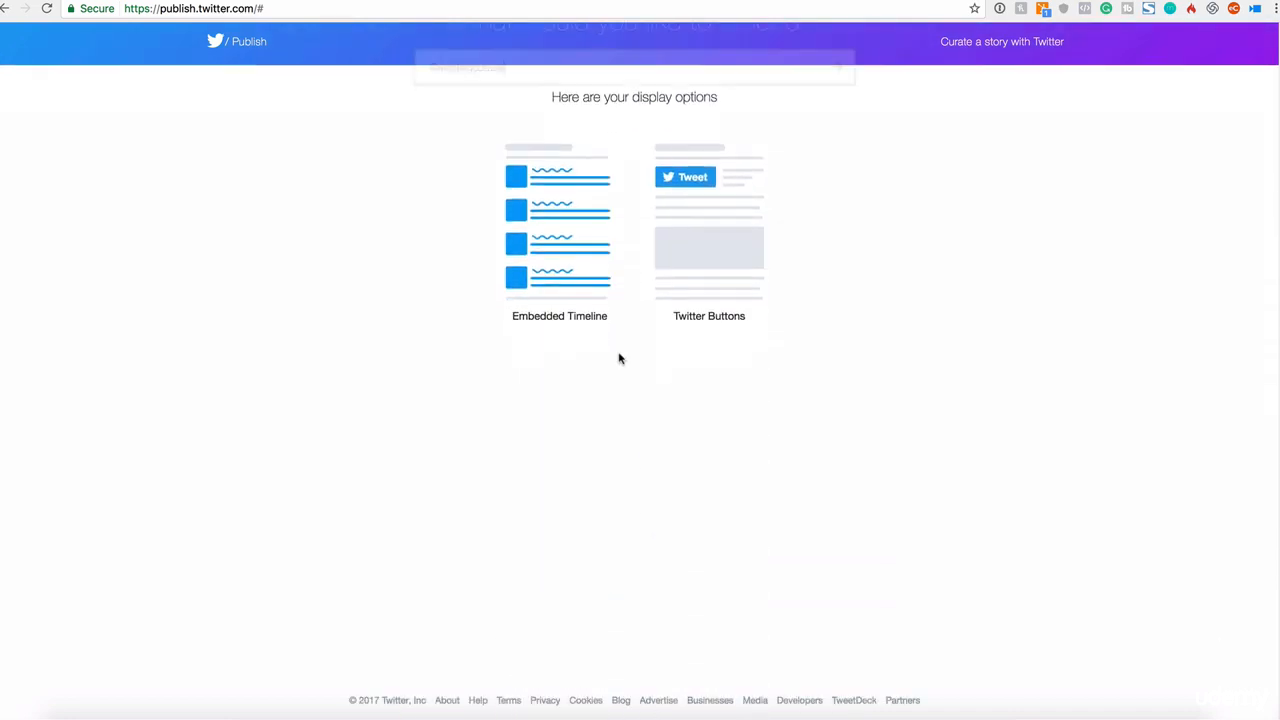
Step: Choose the Twitter Buttons display option and pick the Follow Button
{"action": "left_click_drag", "start_coordinate": [548, 93], "coordinate": [731, 102]}
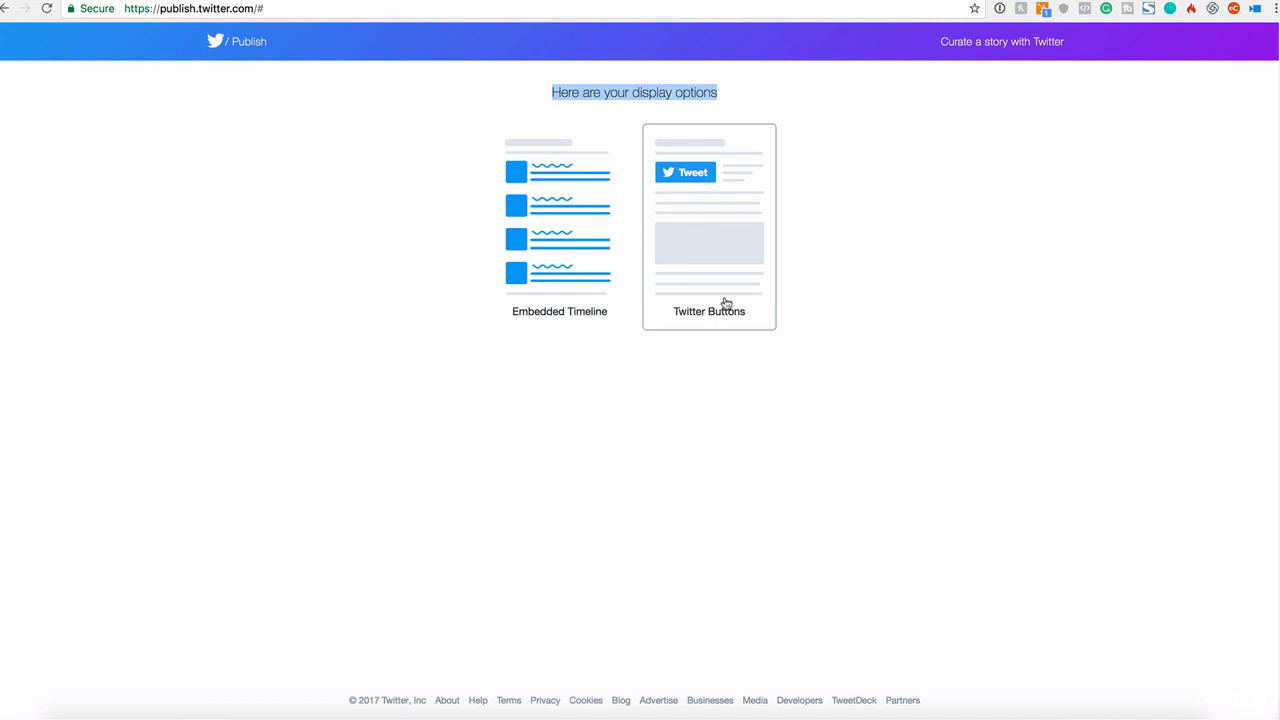
{"action": "left_click", "coordinate": [711, 246]}
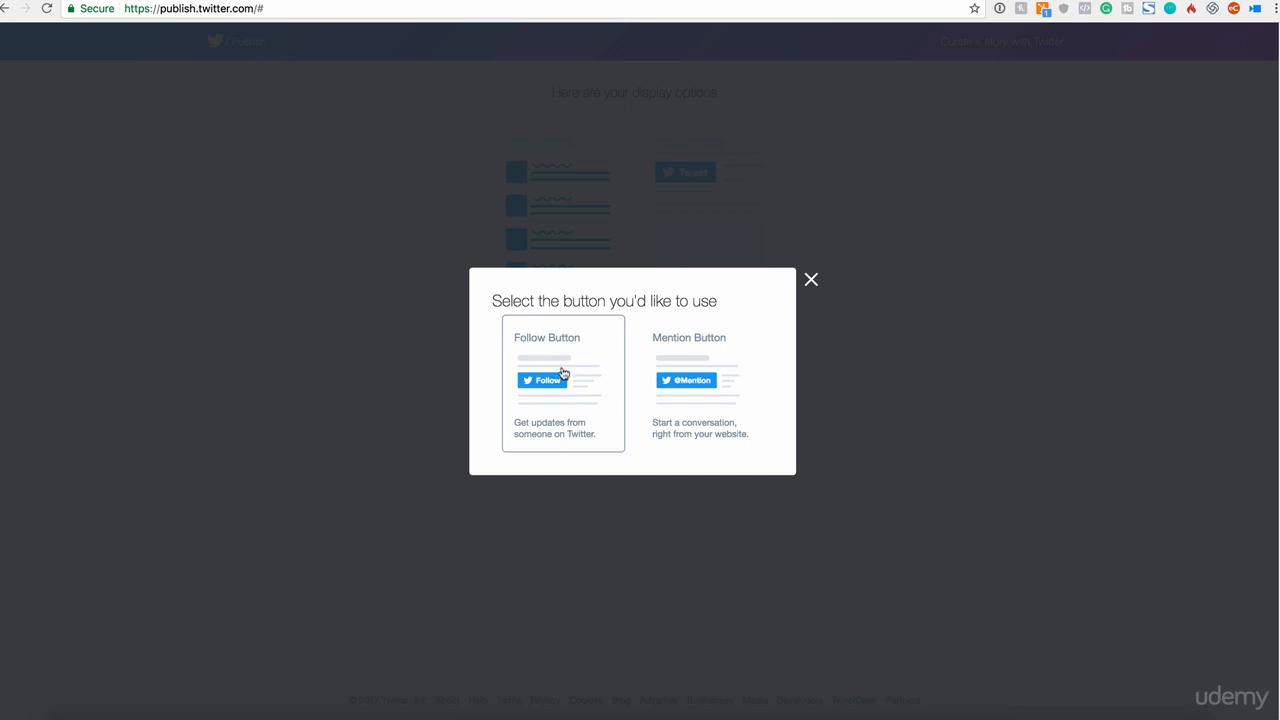
{"action": "left_click", "coordinate": [549, 384]}
{"action": "left_click", "coordinate": [551, 380]}
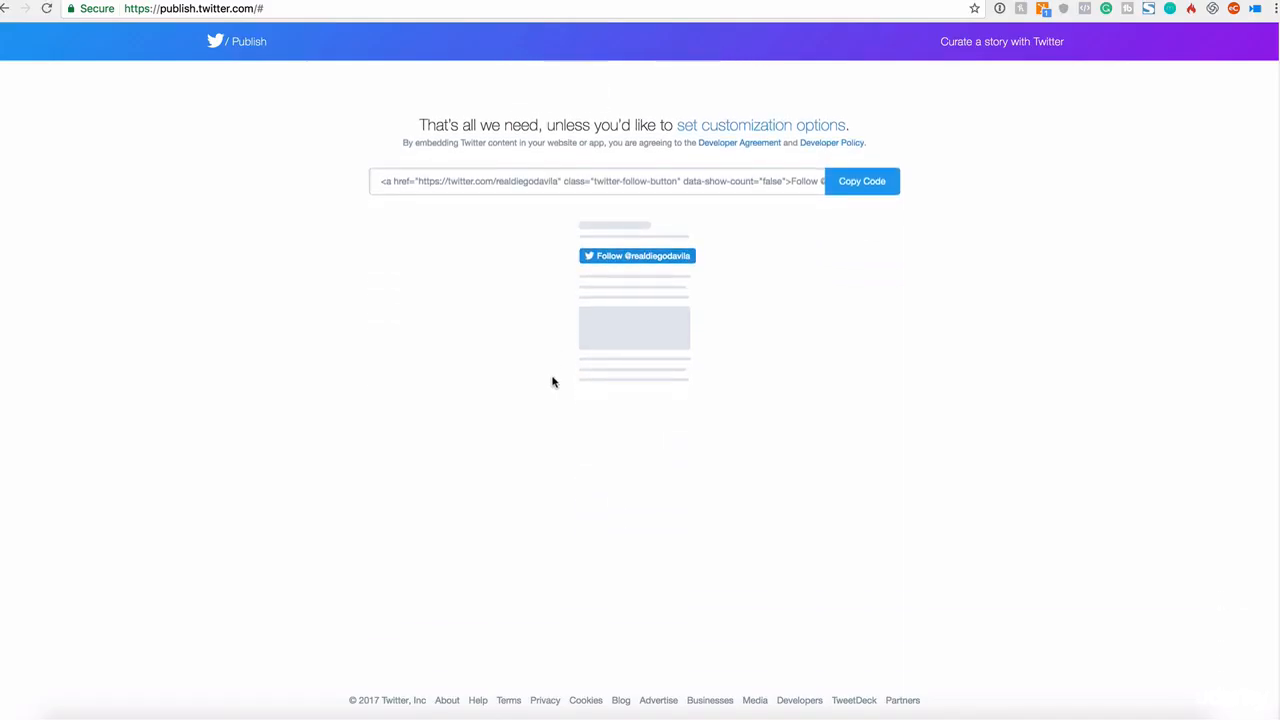
Step: Copy the generated Follow Button embed code
{"action": "left_click", "coordinate": [376, 187]}
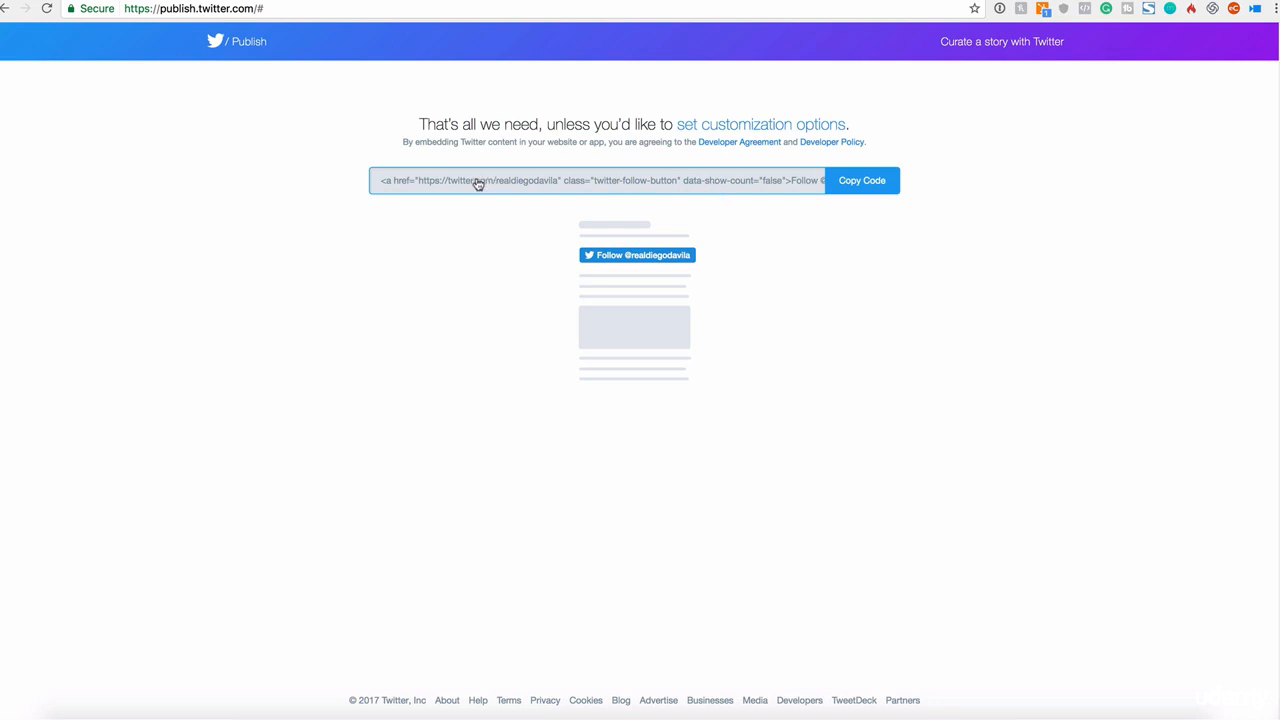
{"action": "left_click", "coordinate": [856, 186]}
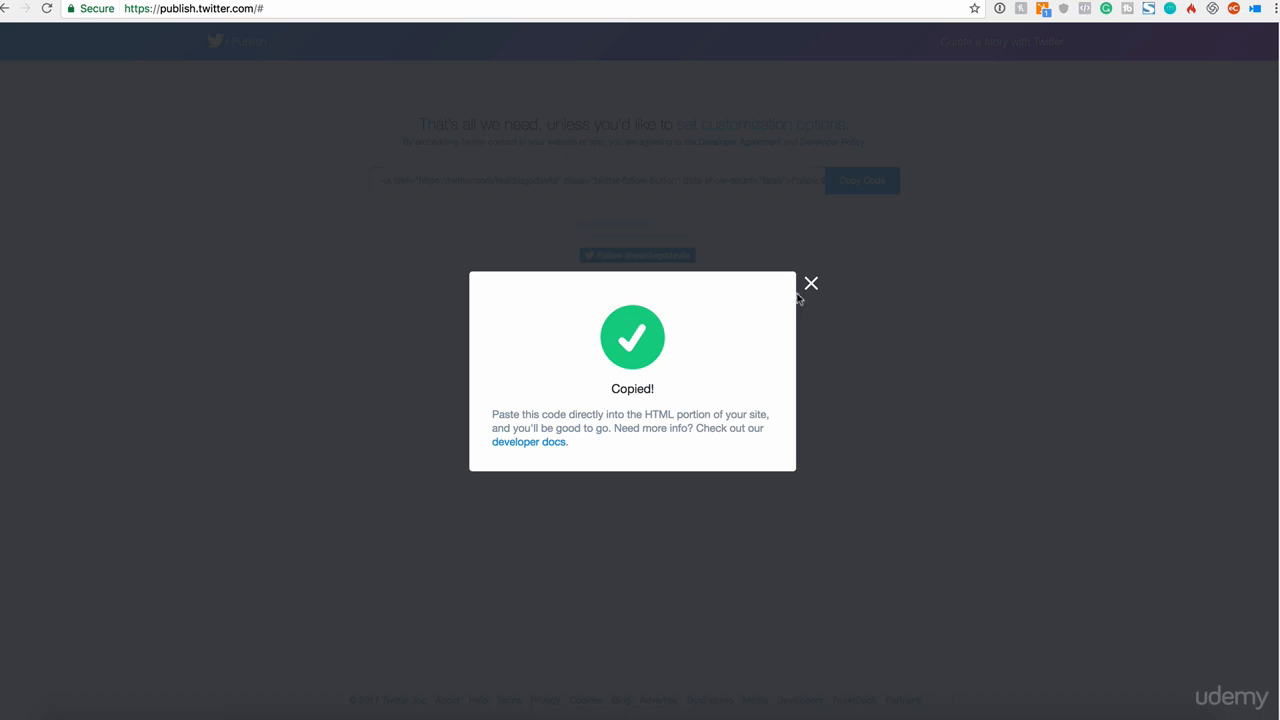
Step: Open the WordPress site's front page in a new browser tab
{"action": "left_click", "coordinate": [802, 1]}
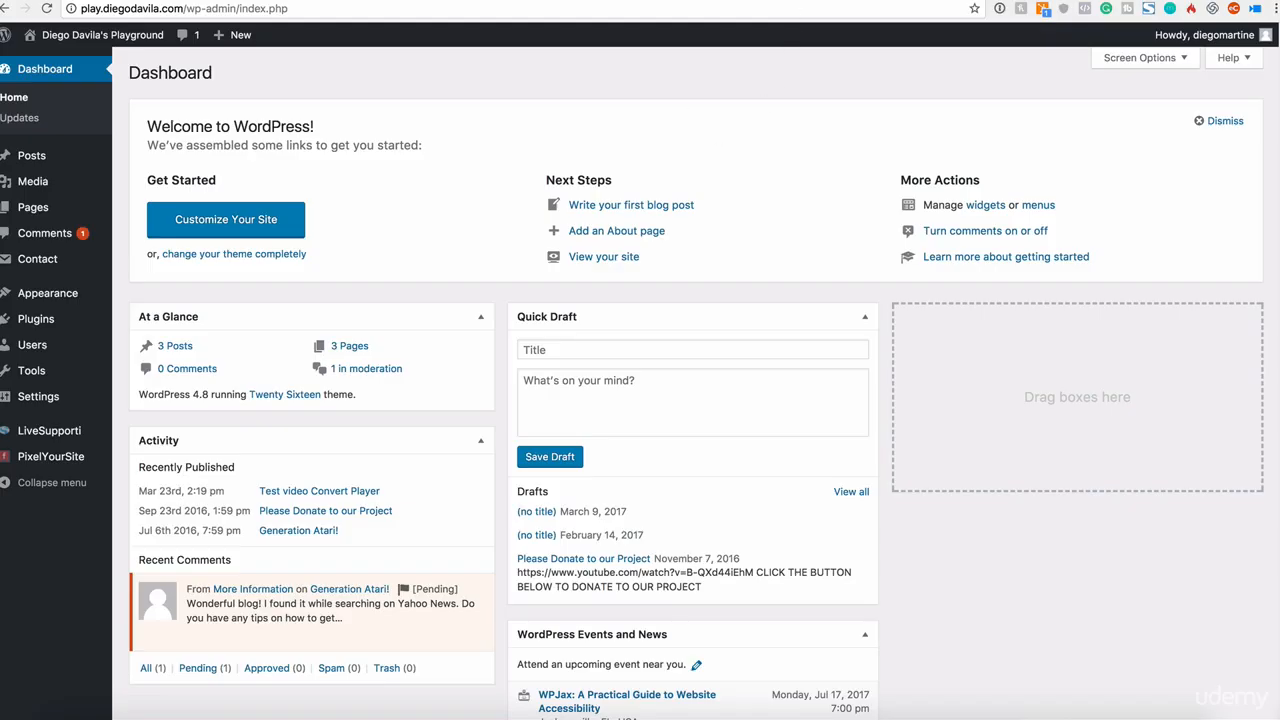
{"action": "key", "text": "ctrl+t"}
{"action": "type", "text": "pa"}
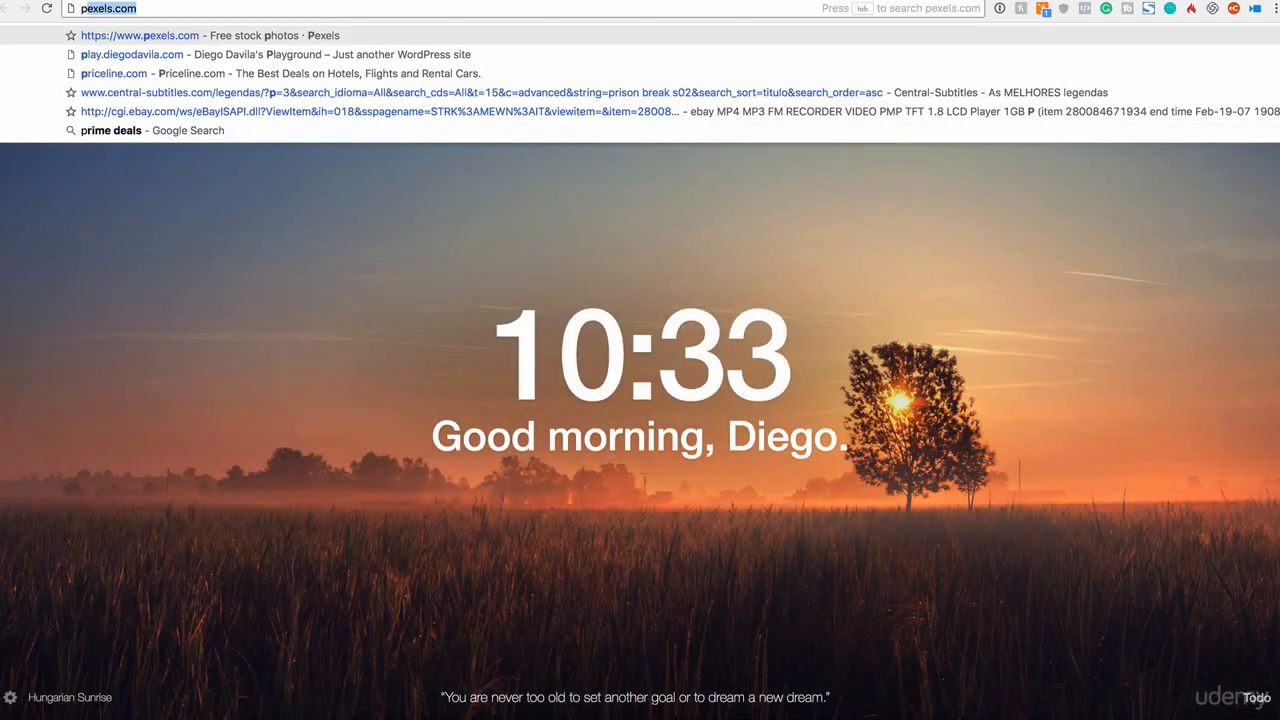
{"action": "type", "text": "ly"}
{"action": "key", "text": "BackSpace"}
{"action": "type", "text": "lay"}
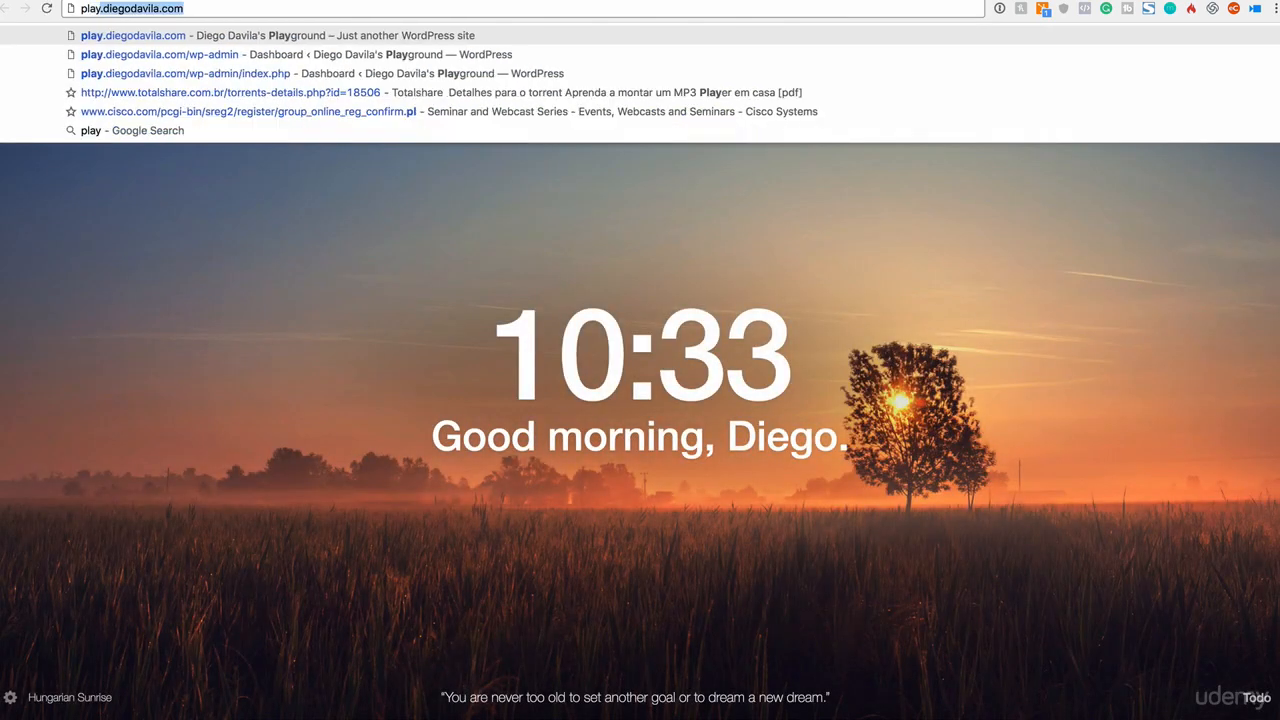
{"action": "key", "text": "Return"}
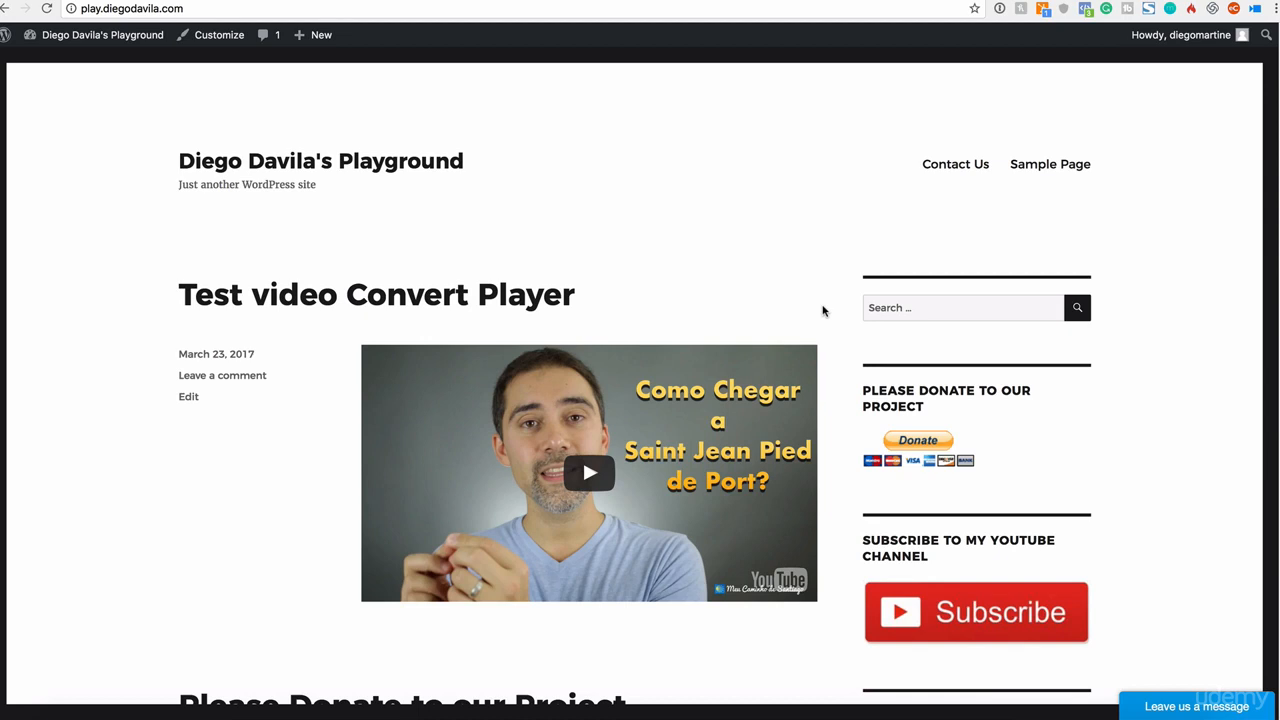
Step: Open the 'Test video Convert Player' post for editing from the All Posts list
{"action": "scroll", "coordinate": [700, 400], "scroll_direction": "down", "scroll_amount": 2}
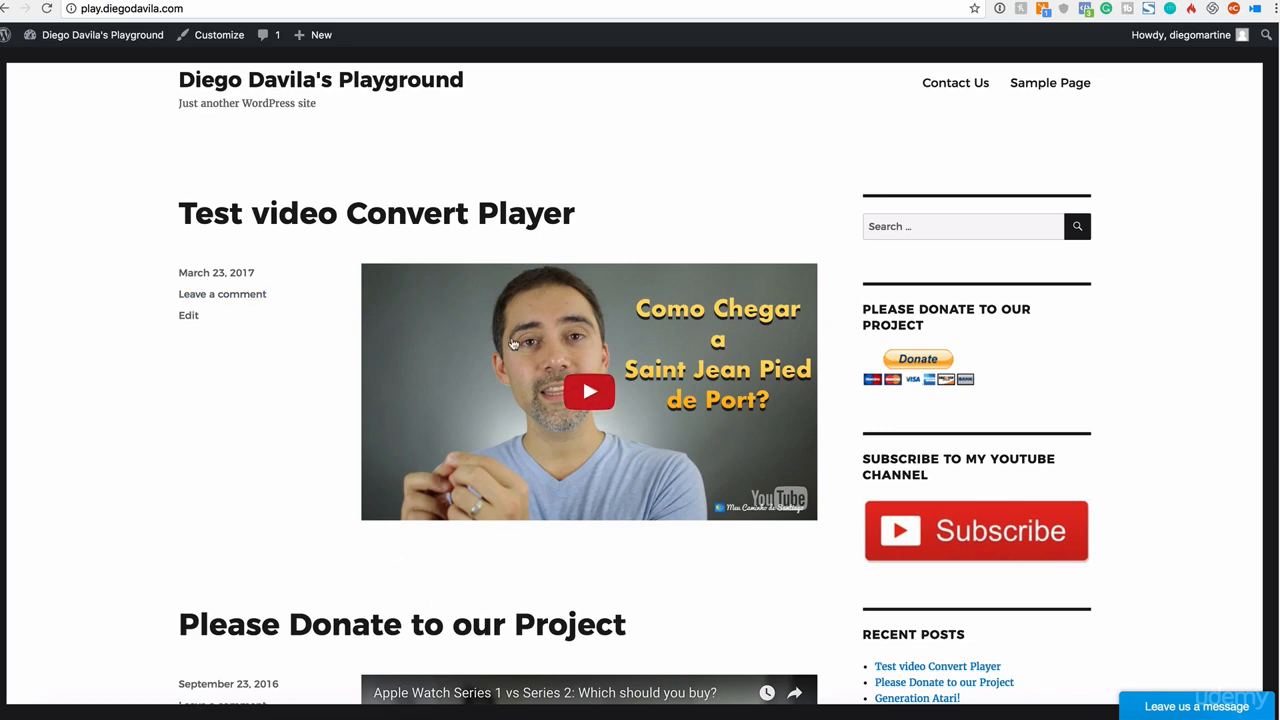
{"action": "scroll", "coordinate": [512, 344], "scroll_direction": "down", "scroll_amount": 10}
{"action": "scroll", "coordinate": [522, 438], "scroll_direction": "up", "scroll_amount": 10}
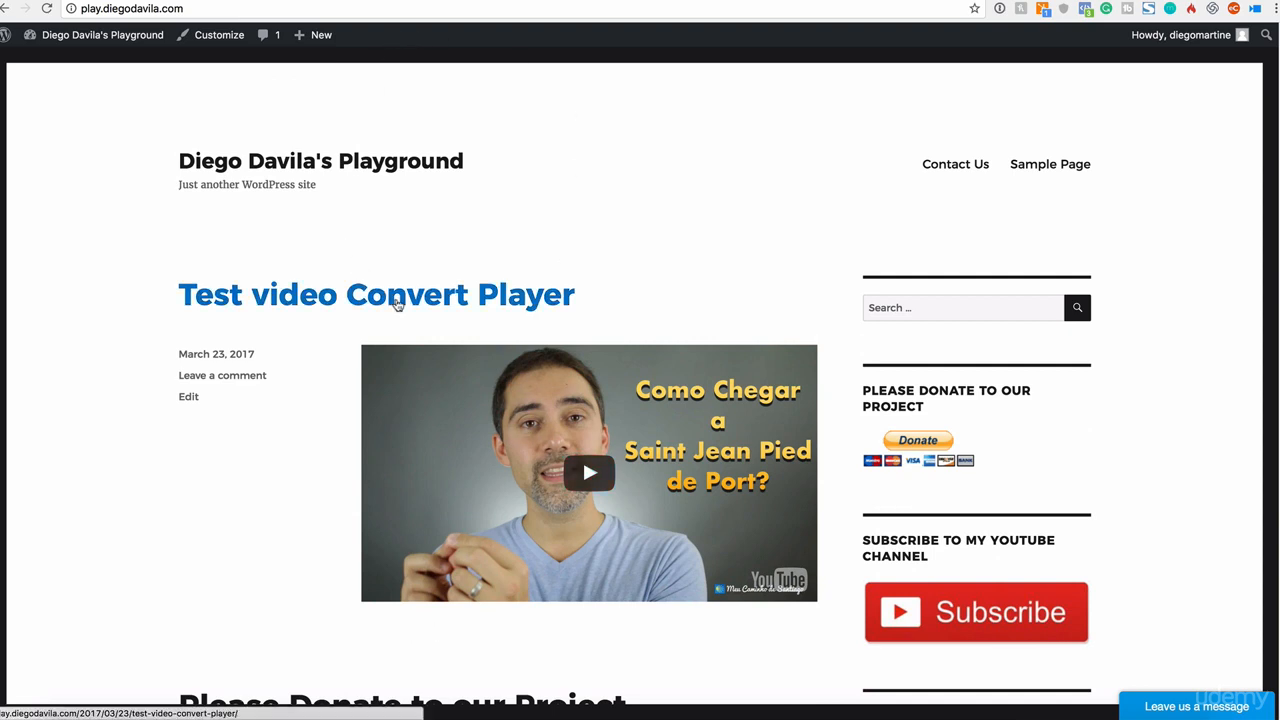
{"action": "left_click", "coordinate": [397, 304]}
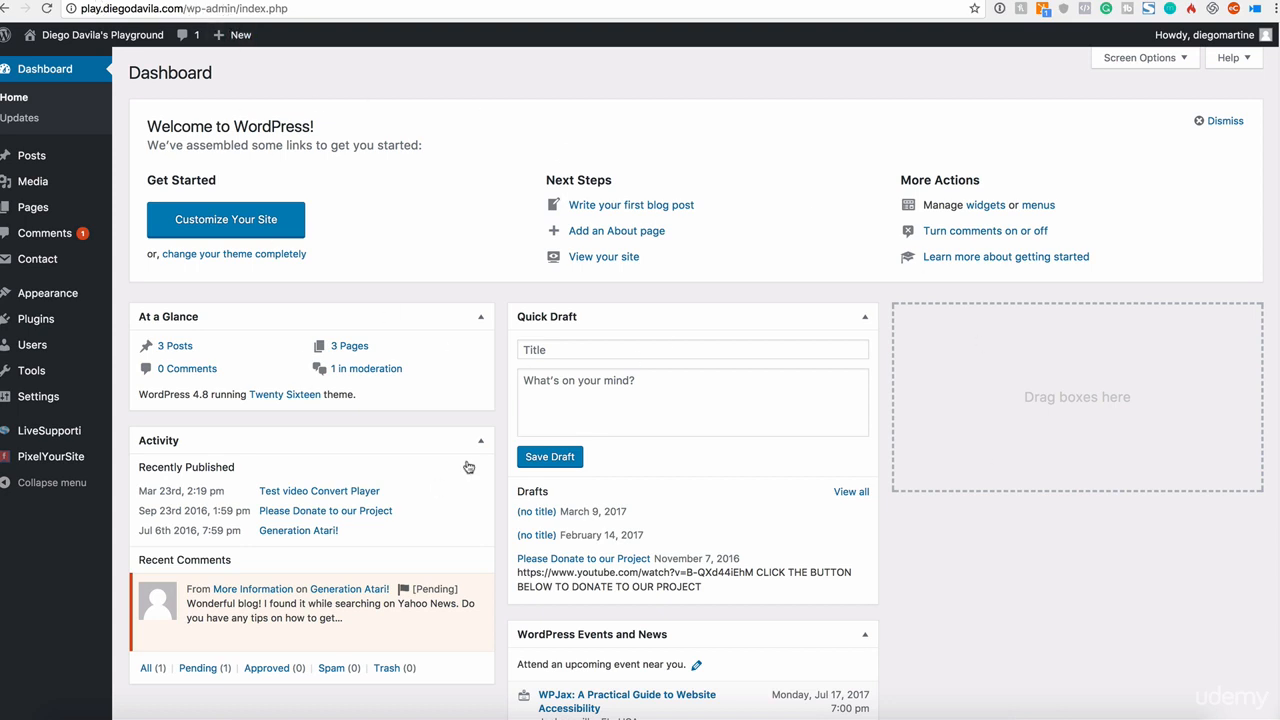
{"action": "left_click", "coordinate": [42, 168]}
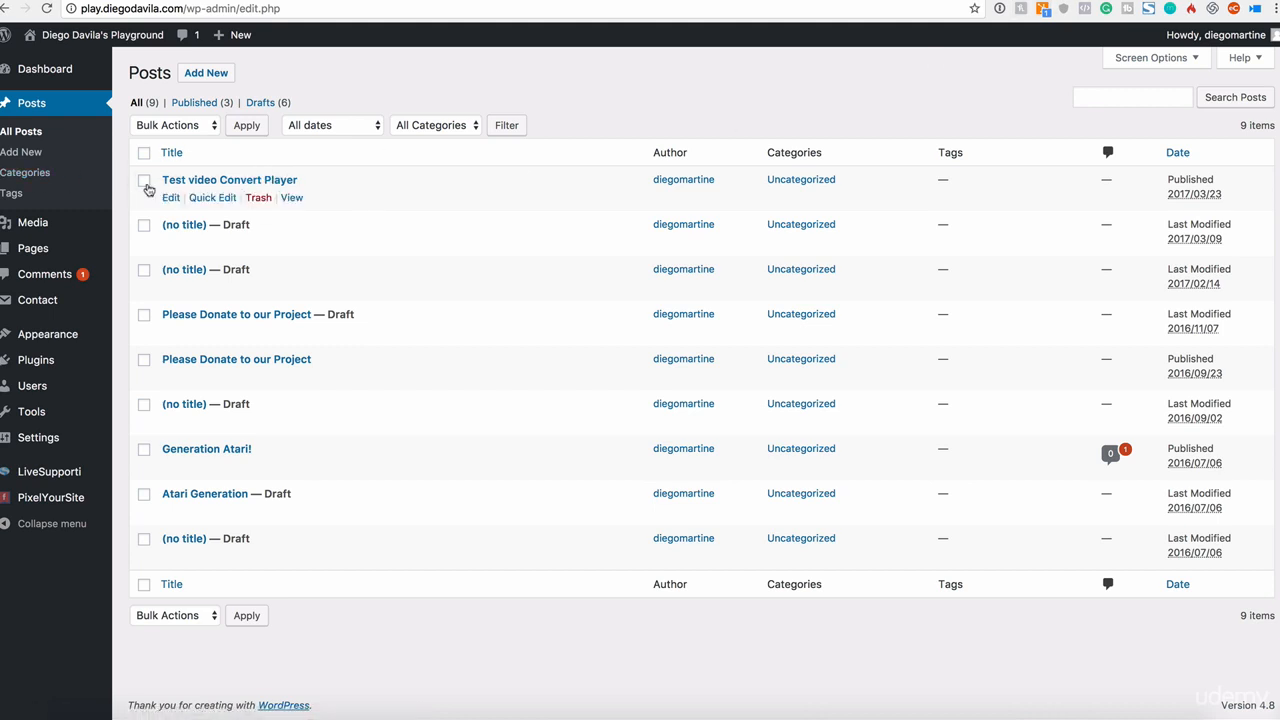
{"action": "left_click", "coordinate": [171, 197]}
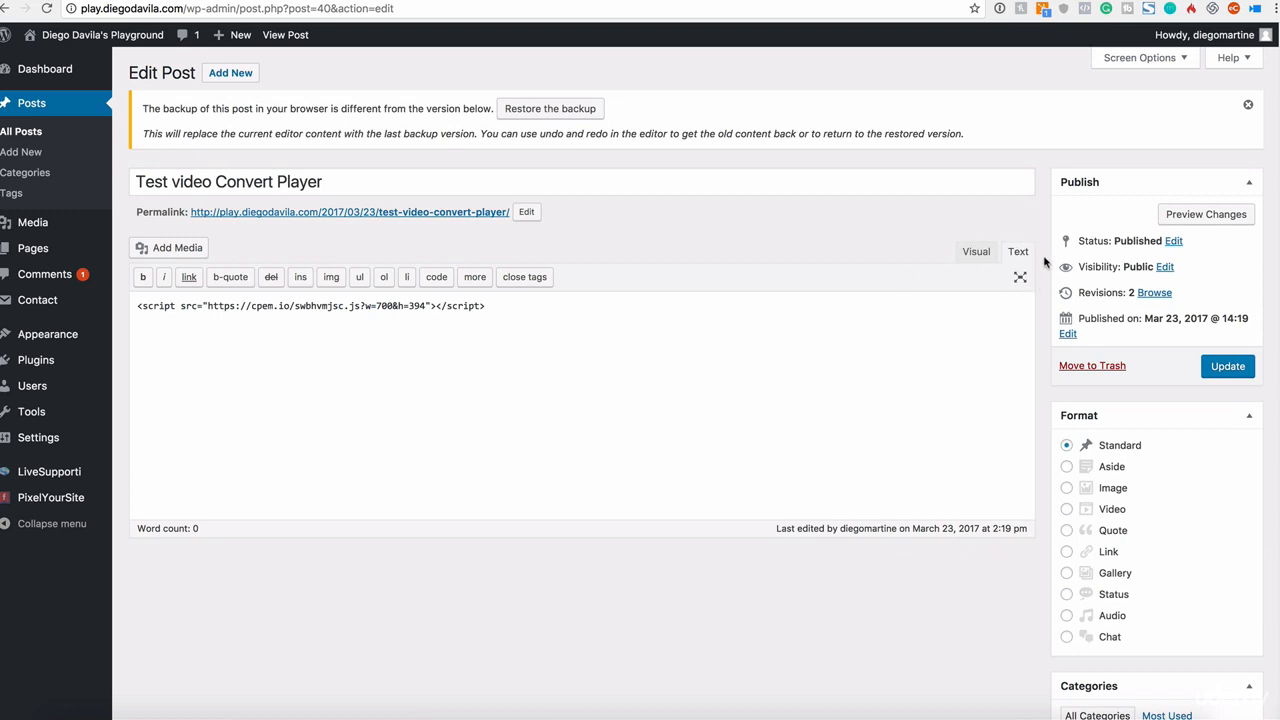
Step: Paste the Follow Button code on a new line below the existing script in the post's Text editor
{"action": "left_click", "coordinate": [976, 255]}
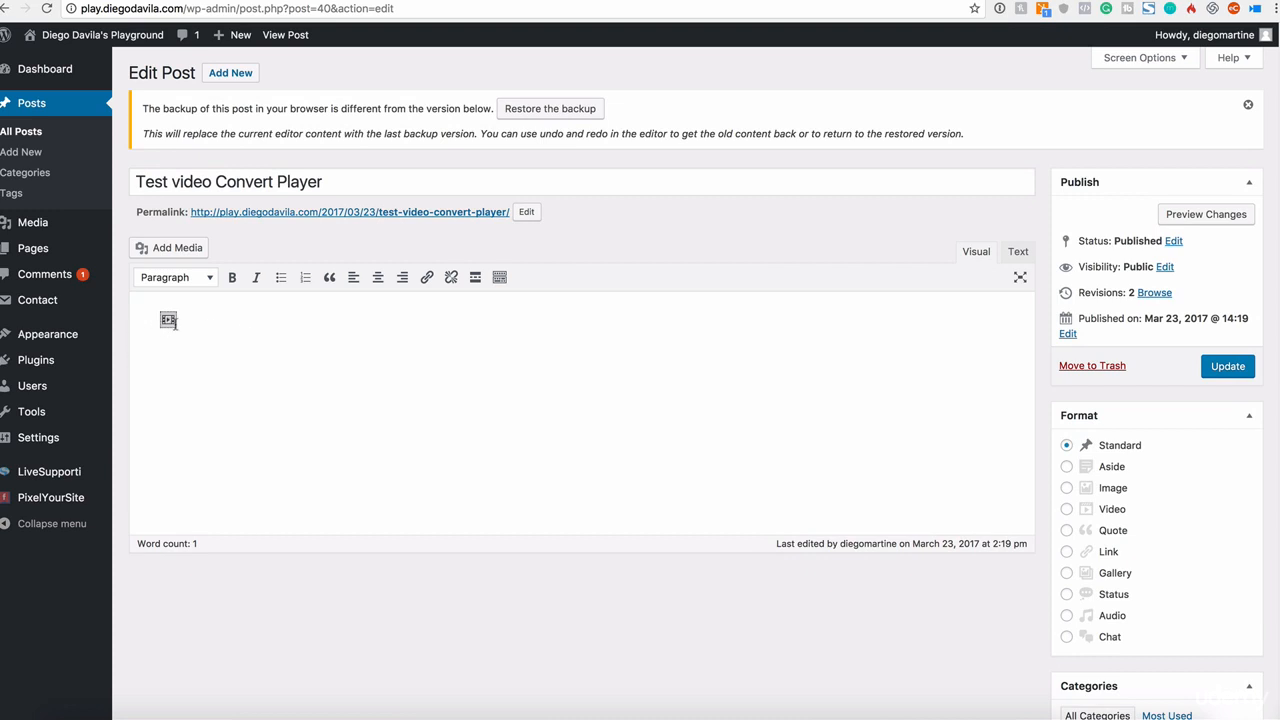
{"action": "left_click", "coordinate": [1019, 255]}
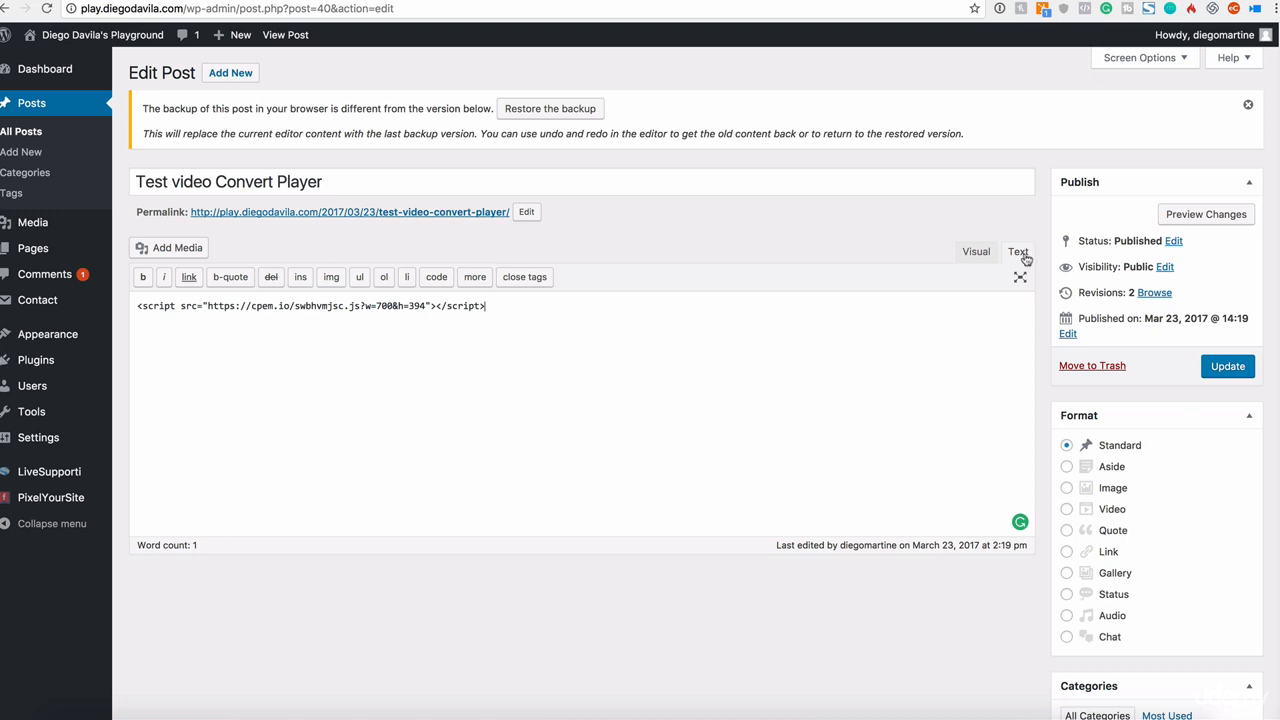
{"action": "key", "text": "Return"}
{"action": "key", "text": "super+v"}
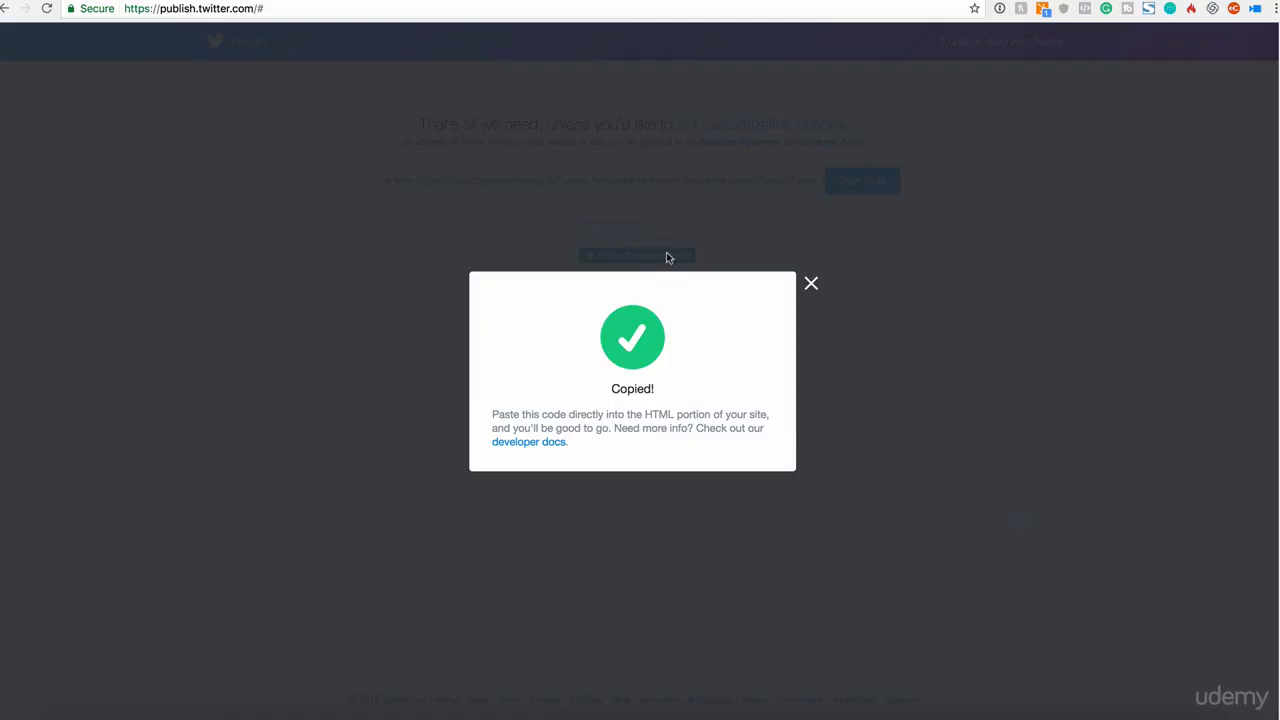
Step: Check the post in Visual view and preview its changes to see the follow button
{"action": "left_click", "coordinate": [811, 284]}
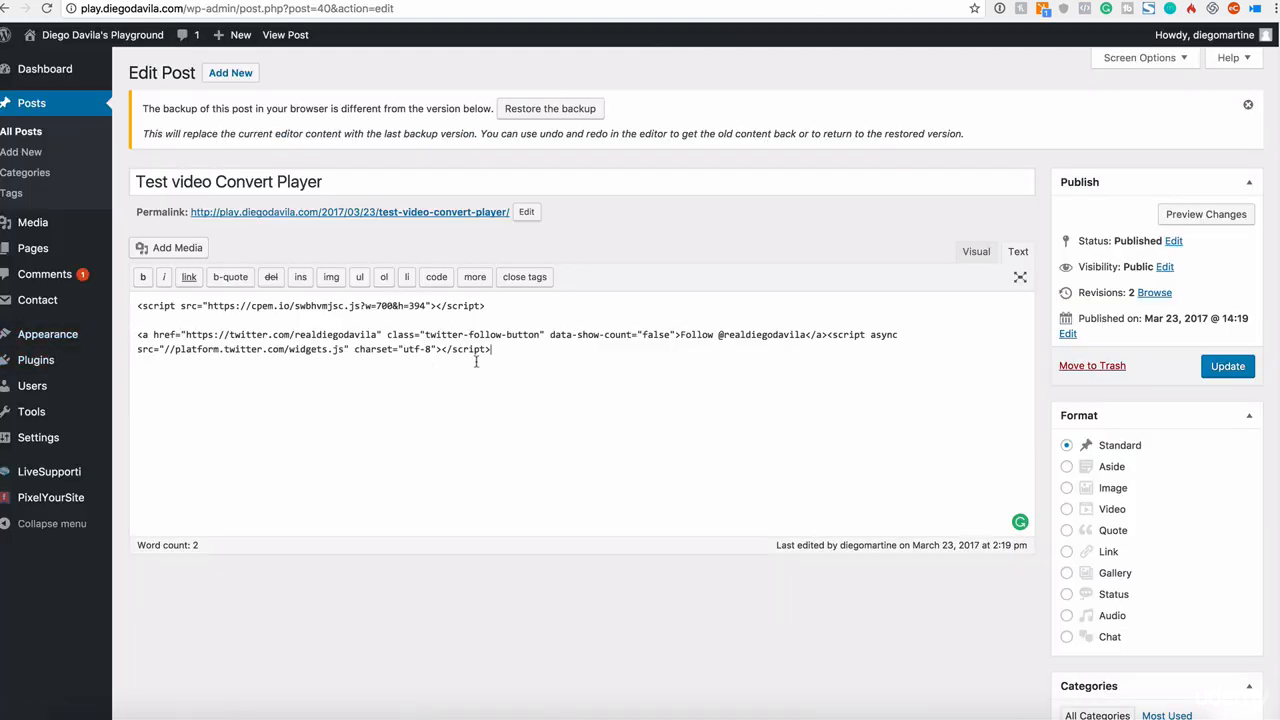
{"action": "left_click", "coordinate": [974, 253]}
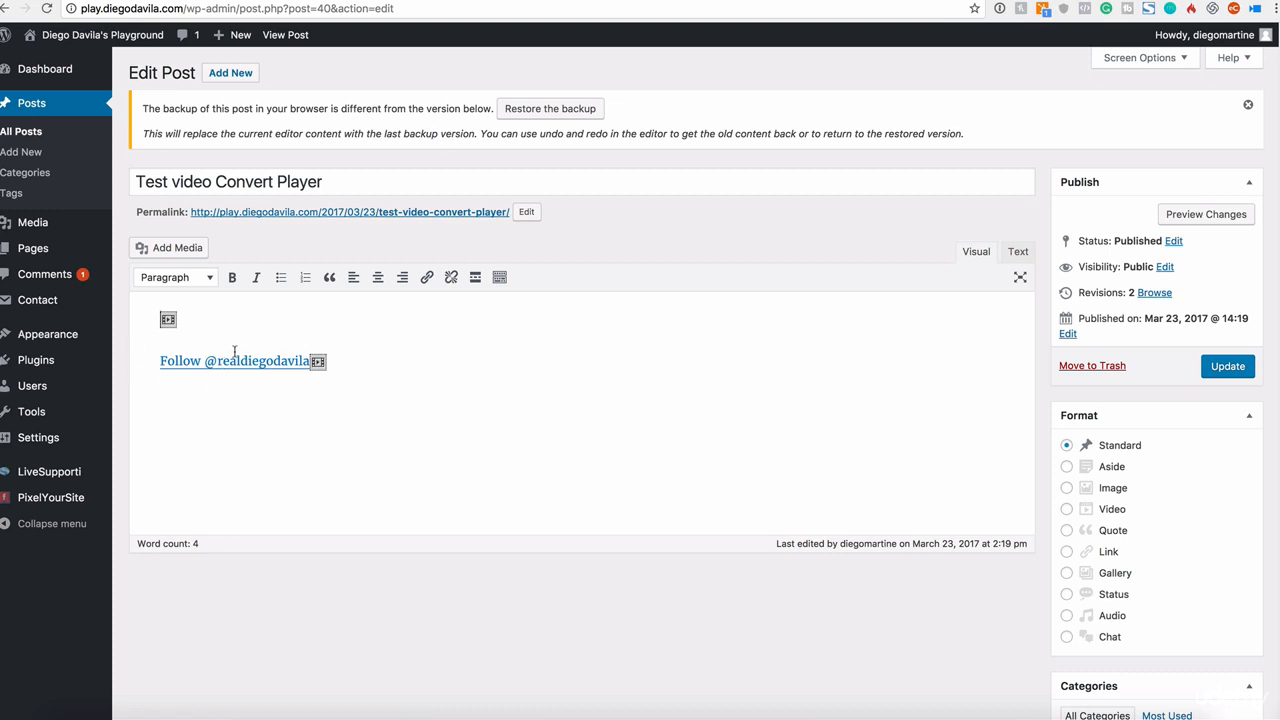
{"action": "left_click", "coordinate": [1018, 252]}
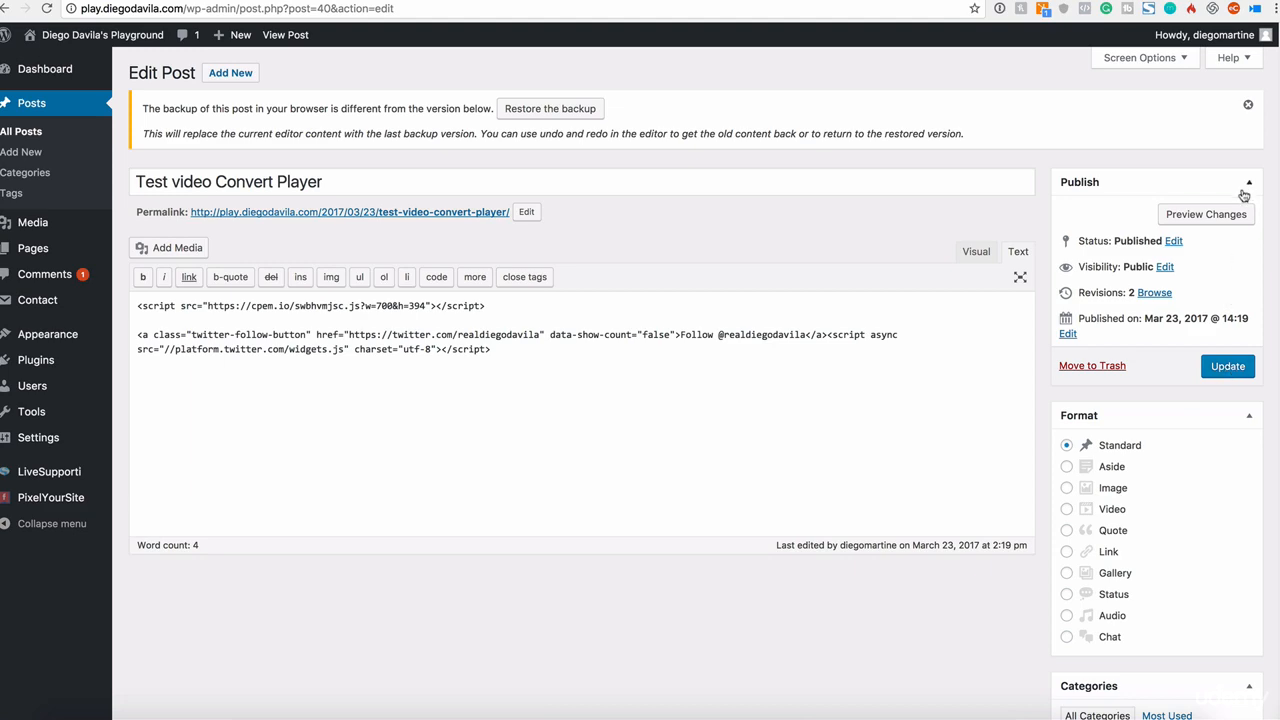
{"action": "left_click", "coordinate": [1217, 220]}
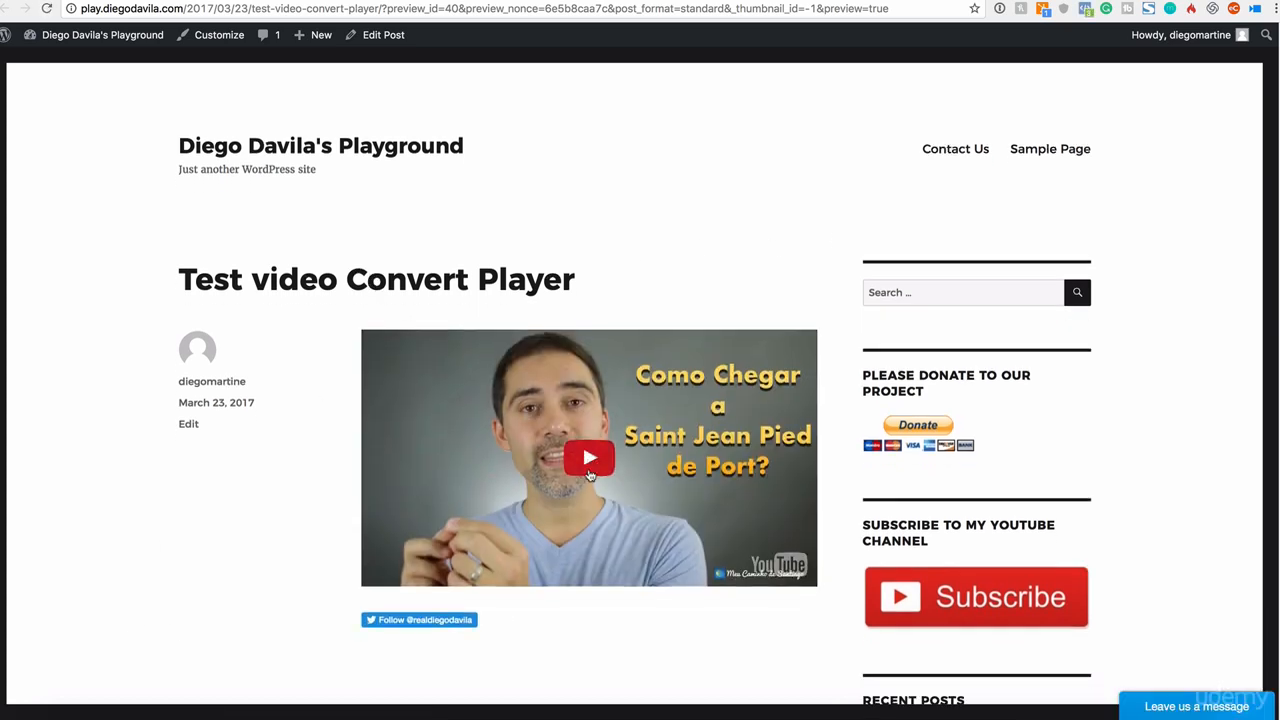
{"action": "scroll", "coordinate": [533, 520], "scroll_direction": "down", "scroll_amount": 1}
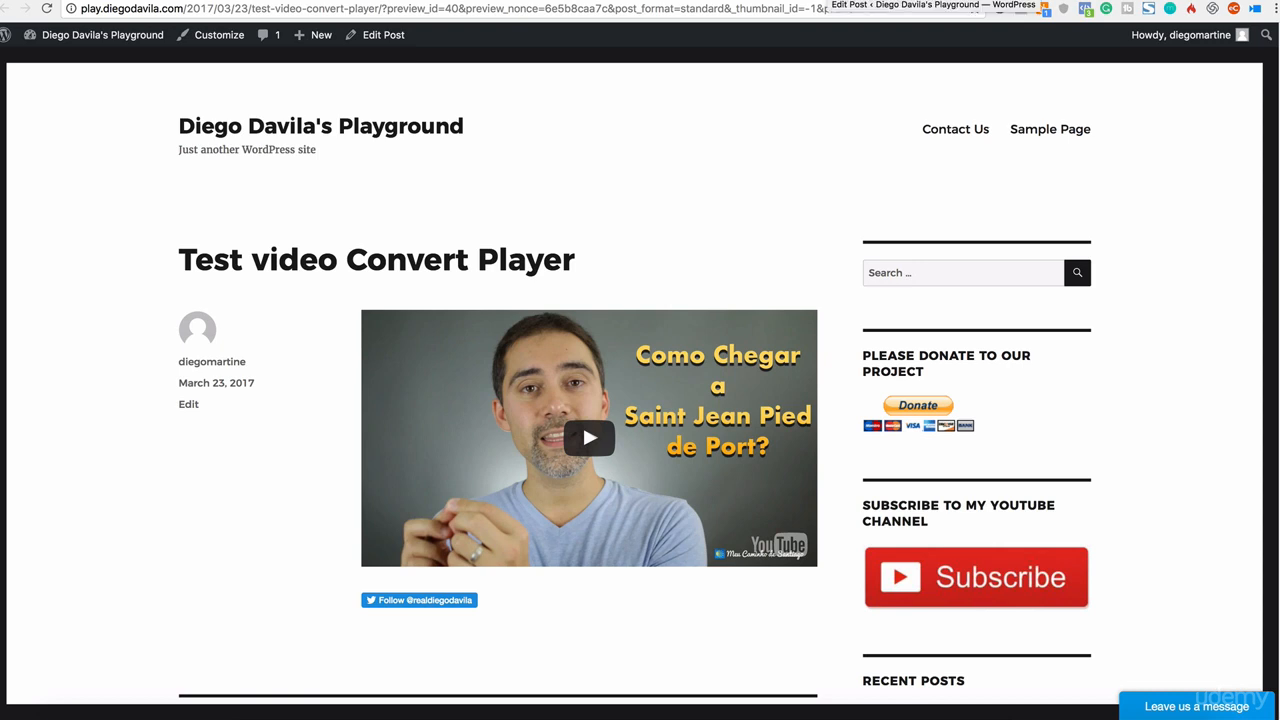
{"action": "left_click", "coordinate": [935, 1]}
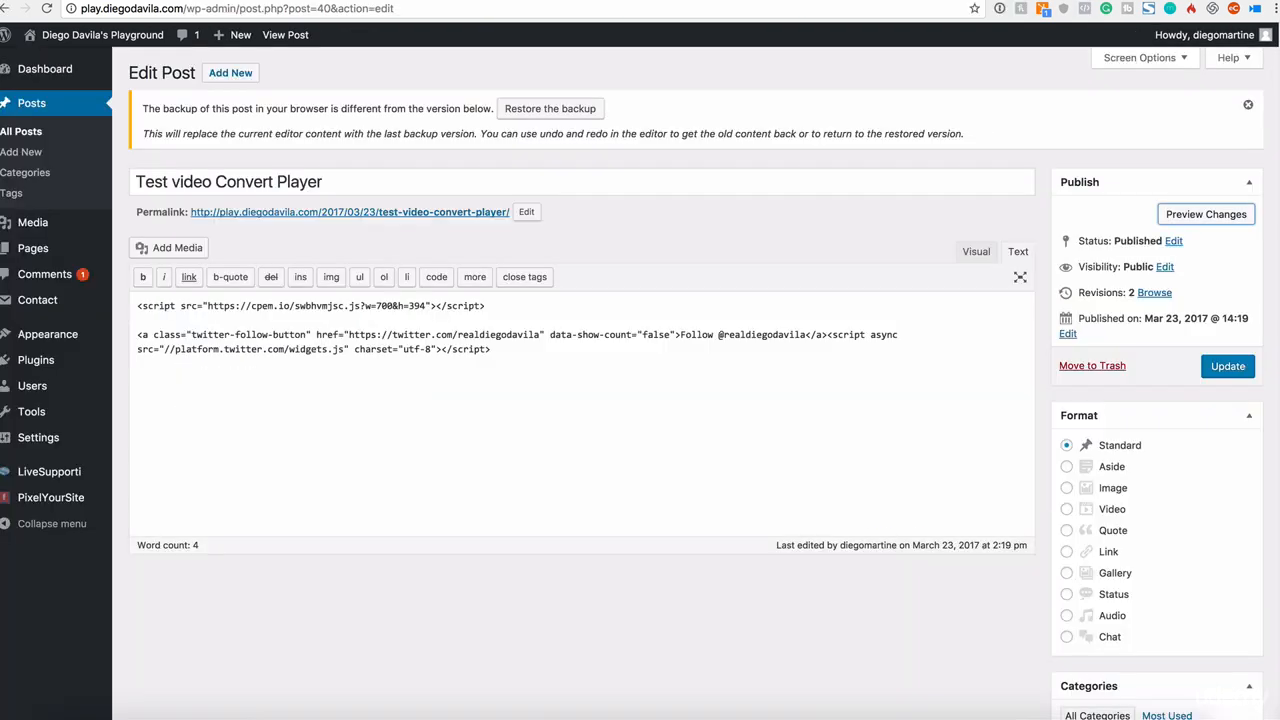
Step: Return to the Twitter Publish tab, resubmit the handle, pick the Mention Button and copy its embed code
{"action": "left_click", "coordinate": [614, 1]}
{"action": "left_click", "coordinate": [520, 1]}
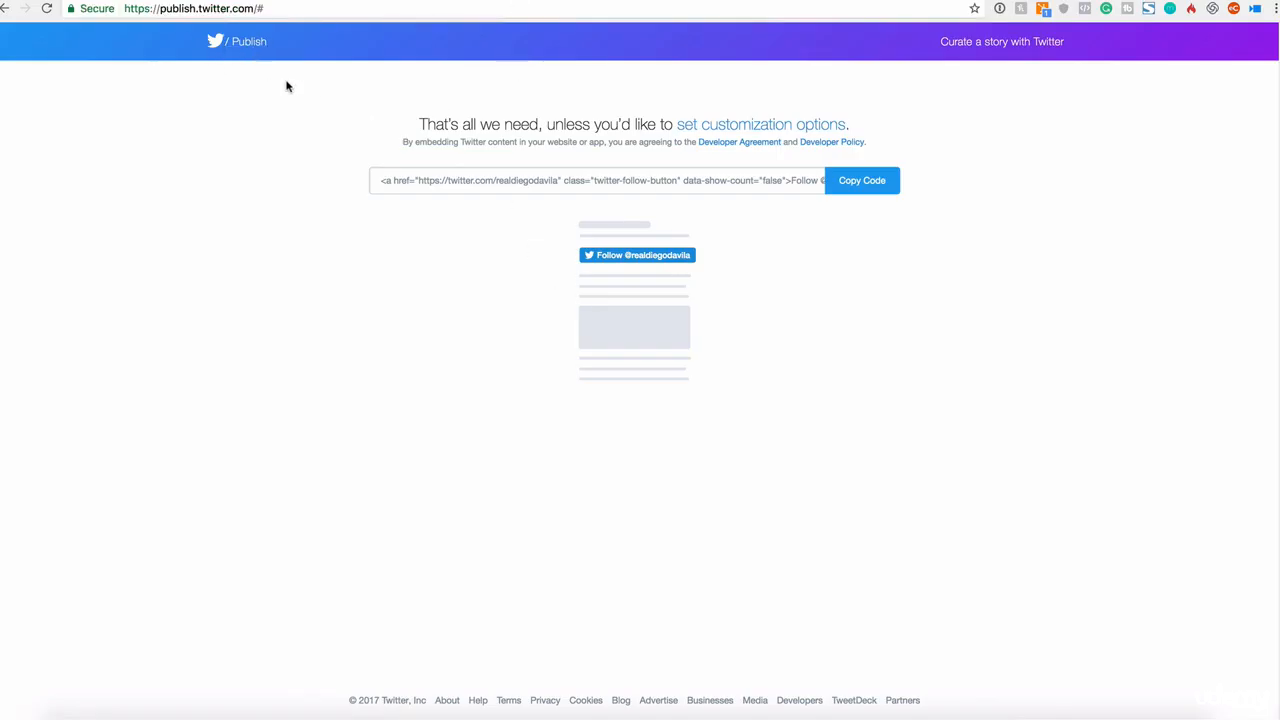
{"action": "scroll", "coordinate": [751, 265], "scroll_direction": "up", "scroll_amount": 6}
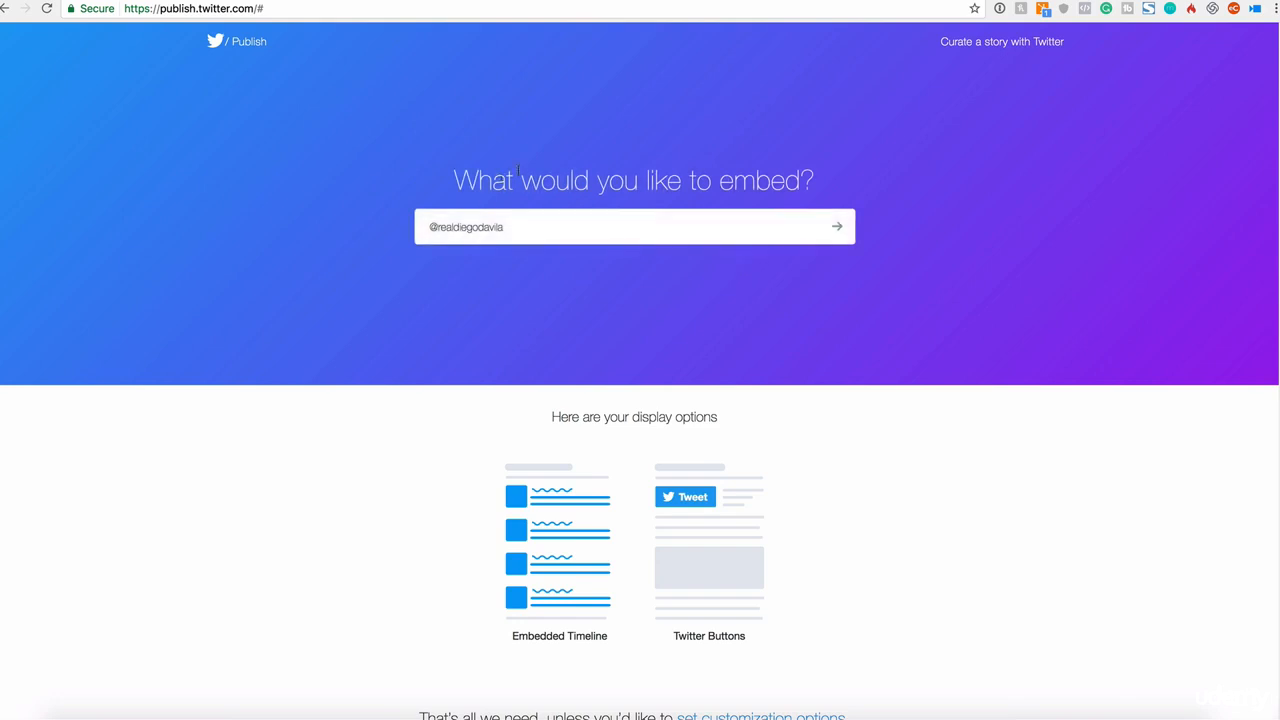
{"action": "left_click_drag", "start_coordinate": [423, 228], "coordinate": [525, 231]}
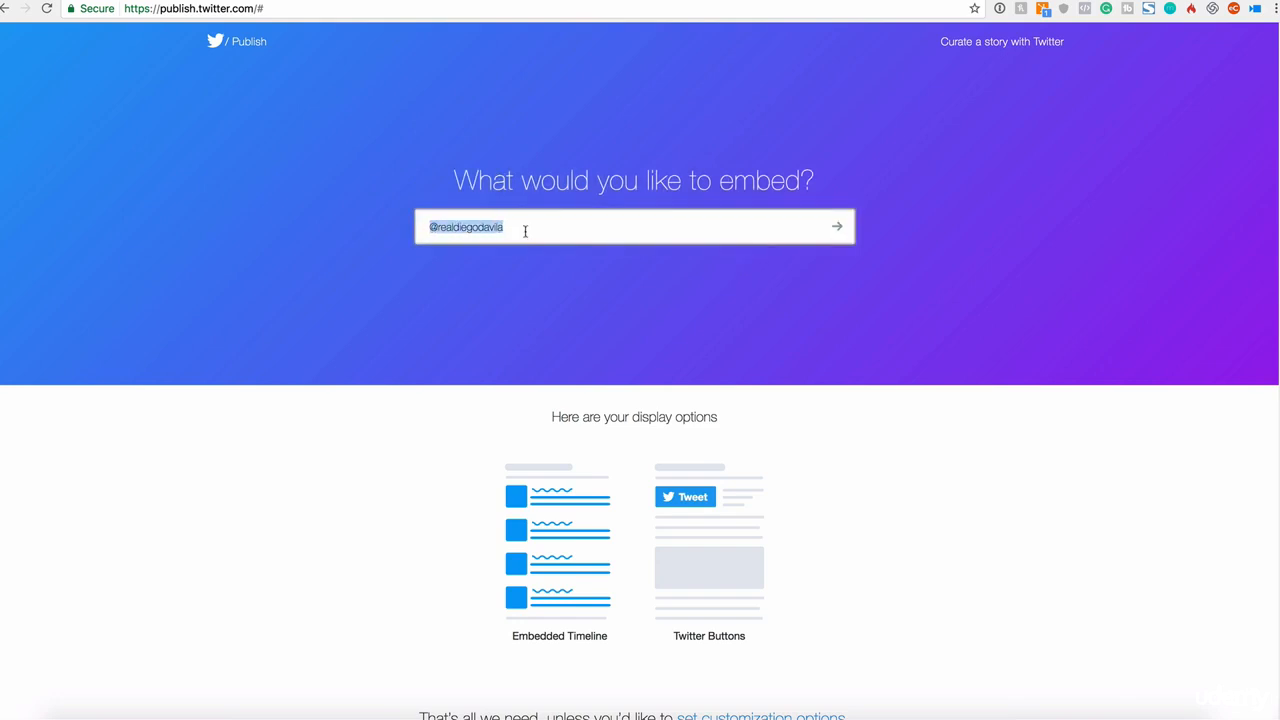
{"action": "left_click", "coordinate": [837, 227]}
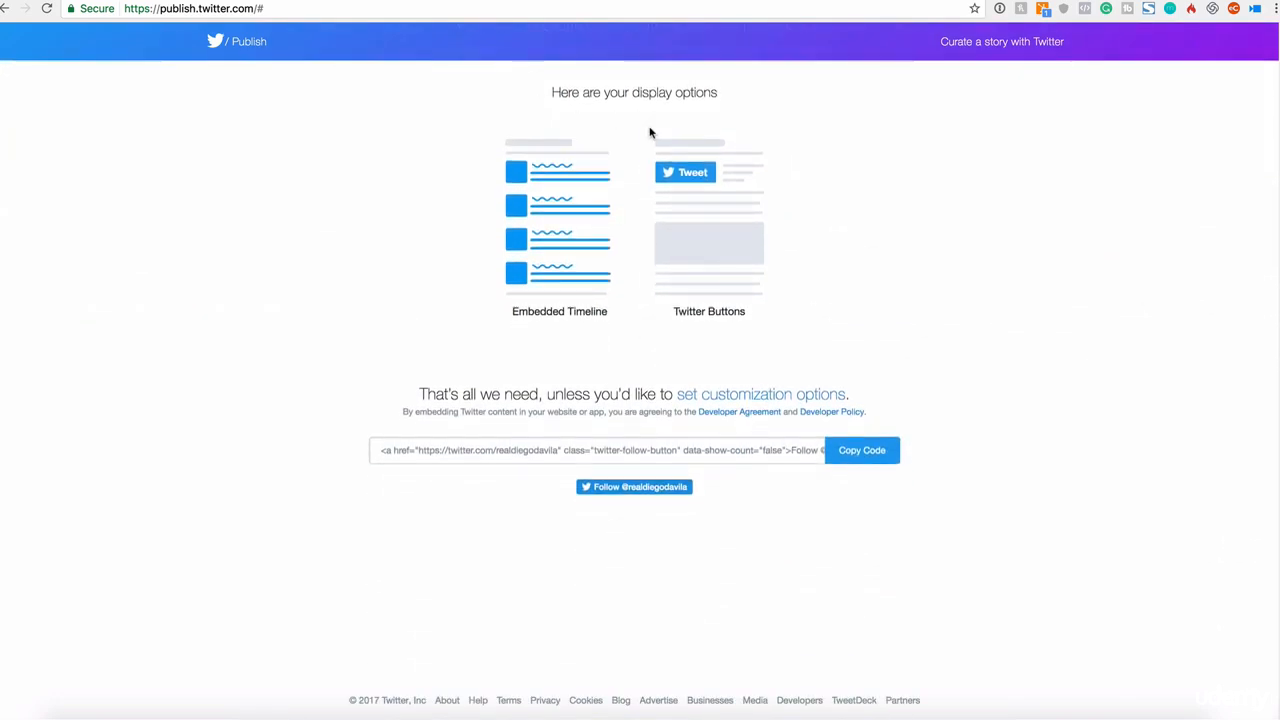
{"action": "left_click", "coordinate": [725, 314]}
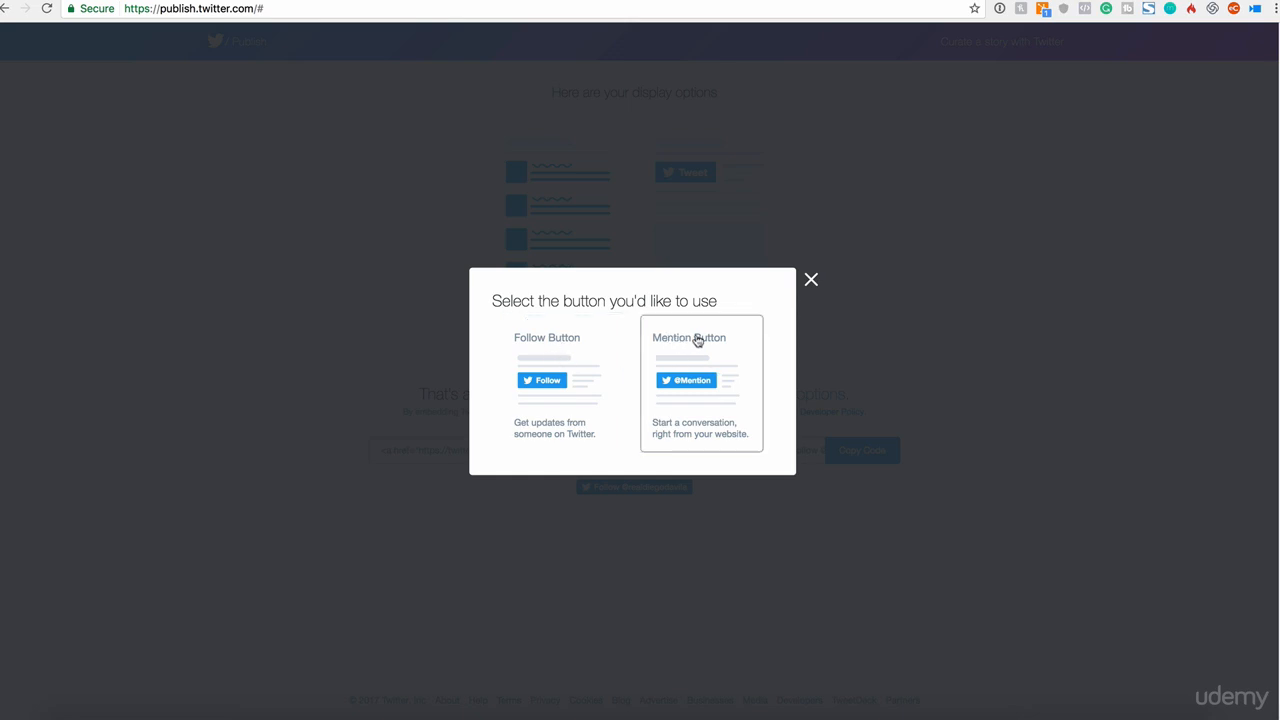
{"action": "left_click", "coordinate": [710, 392]}
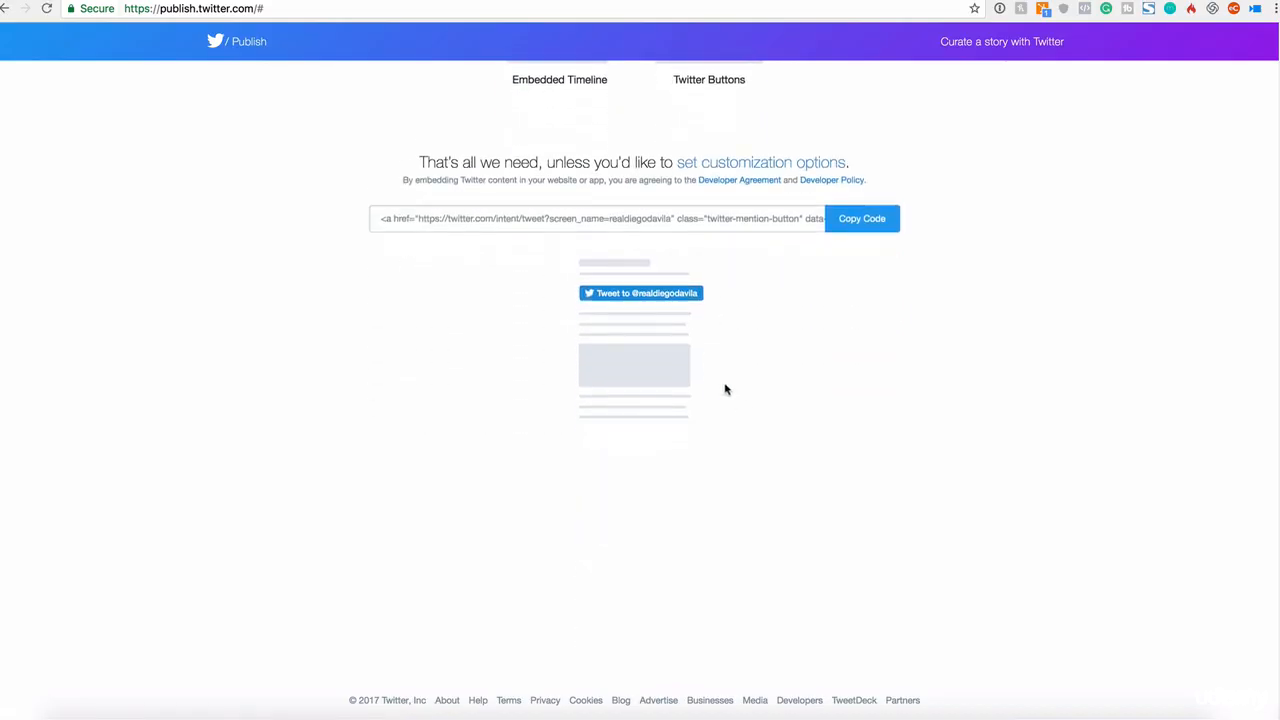
{"action": "left_click", "coordinate": [870, 178]}
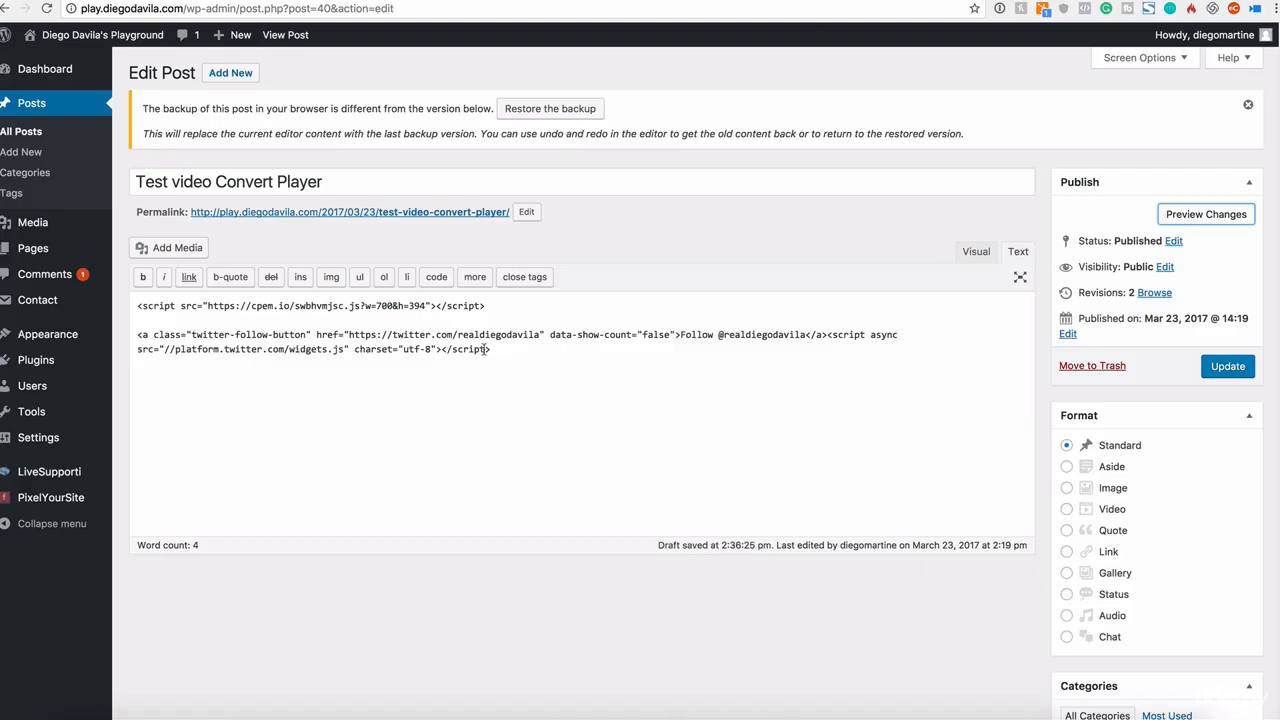
Step: Replace the Follow Button code in the post's Text editor with the Mention Button code
{"action": "left_click_drag", "start_coordinate": [496, 350], "coordinate": [134, 334]}
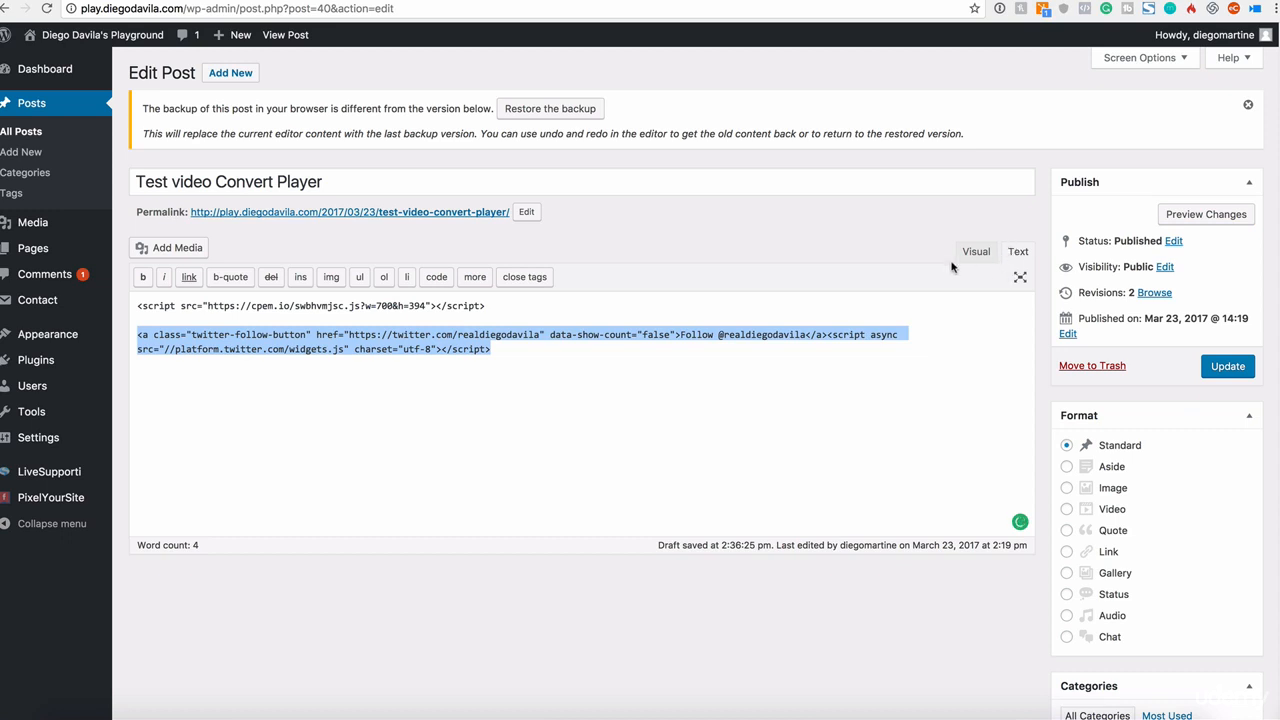
{"action": "key", "text": "BackSpace"}
{"action": "key", "text": "ctrl+z"}
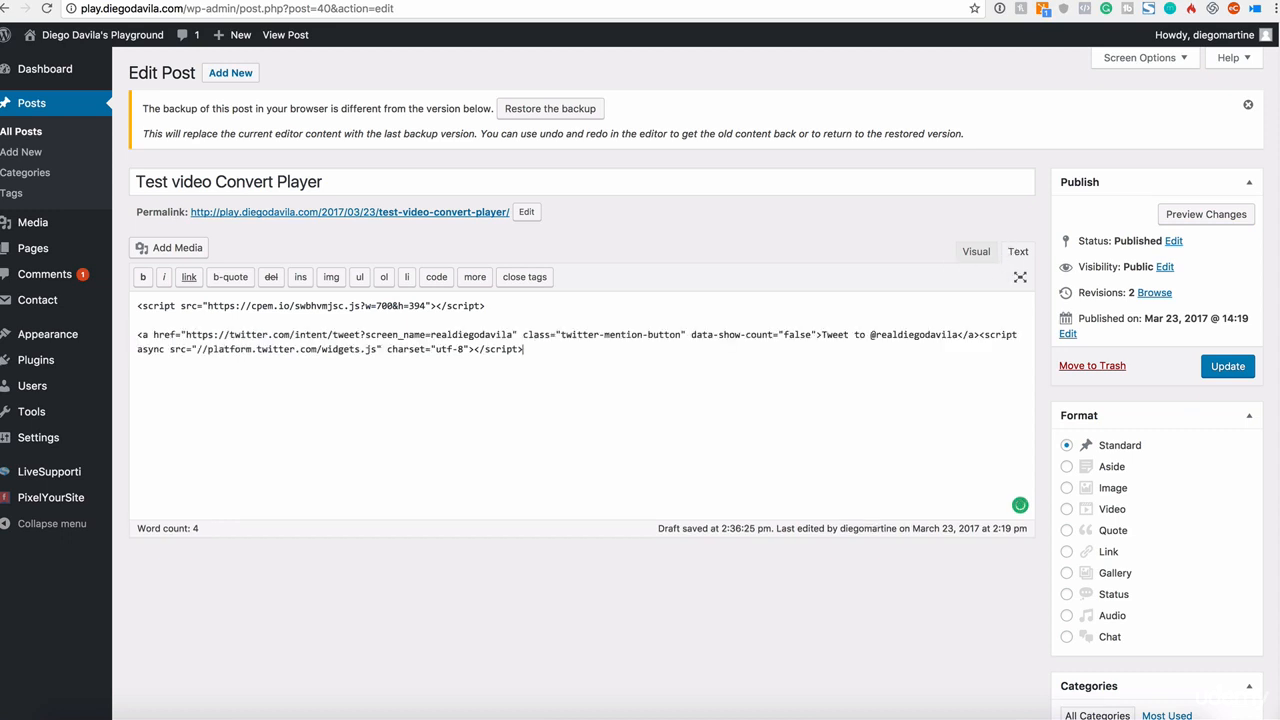
Step: Preview the post's changes and open the embedded mention button to test it
{"action": "left_click", "coordinate": [1197, 216]}
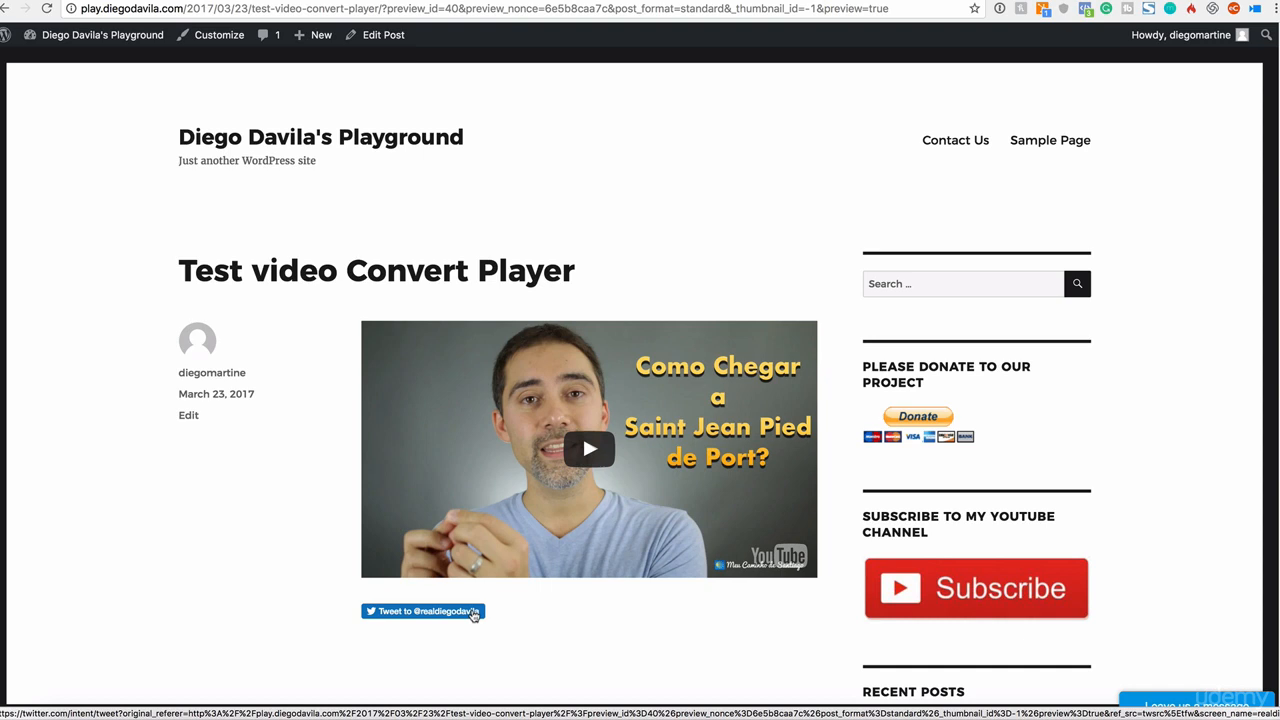
{"action": "left_click", "coordinate": [468, 613]}
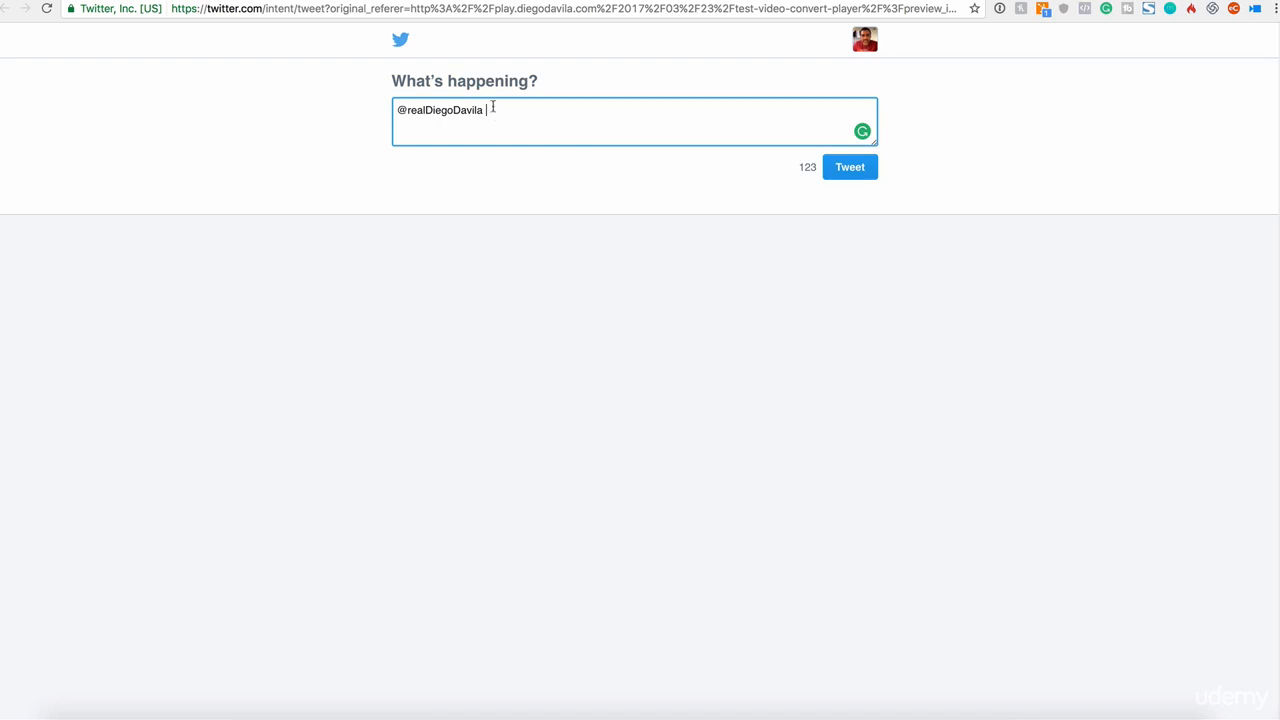
Step: Draft a test tweet reading 'I love this idea... bah bahbabh....' after the pre-filled handle
{"action": "type", "text": "I love this idea... bah bahb d"}
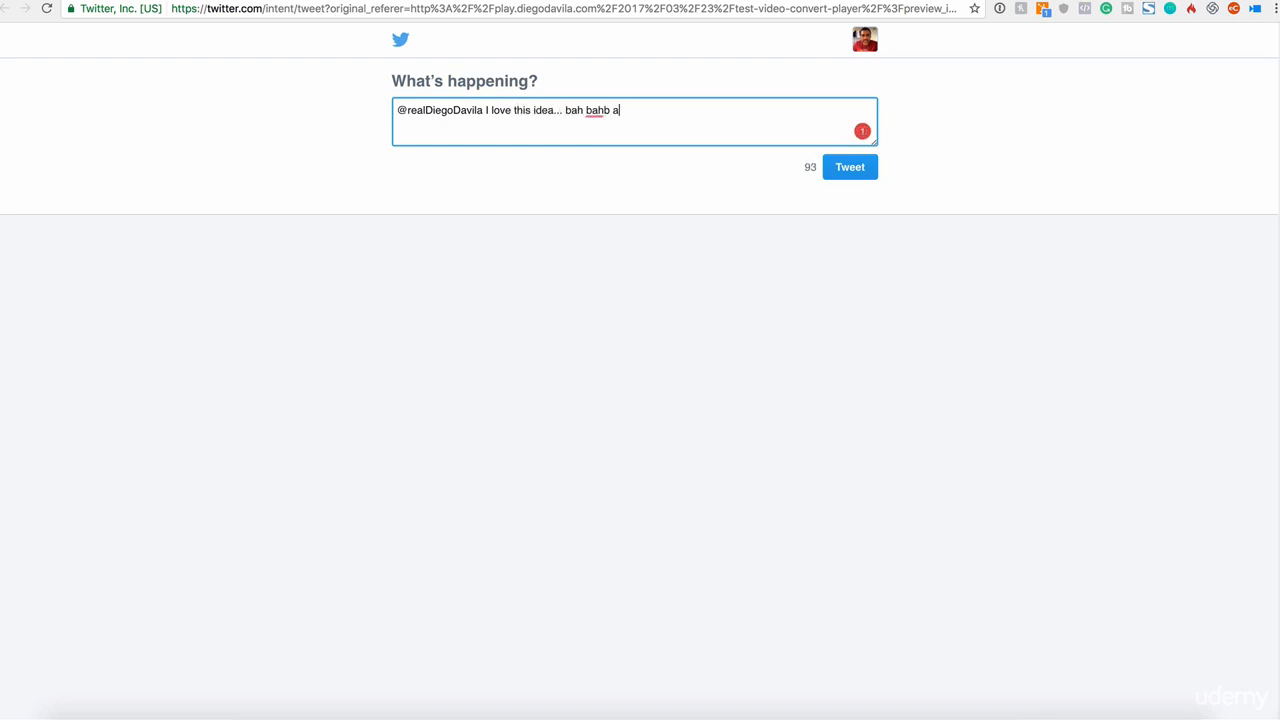
{"action": "key", "text": "BackSpace"}
{"action": "key", "text": "BackSpace"}
{"action": "type", "text": "abh...."}
{"action": "left_click_drag", "start_coordinate": [484, 110], "coordinate": [383, 109]}
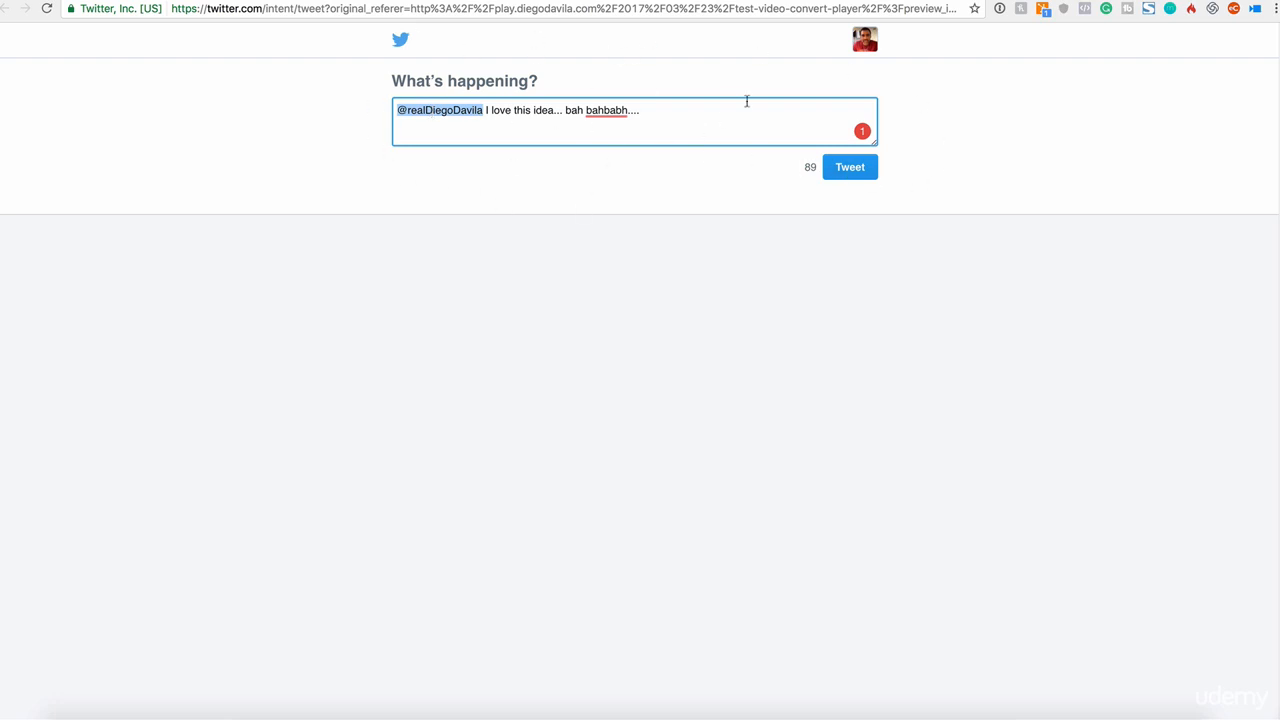
Step: Return to the Twitter Publish tab, resubmit the handle and choose the Embedded Timeline option
{"action": "left_click", "coordinate": [1085, 1]}
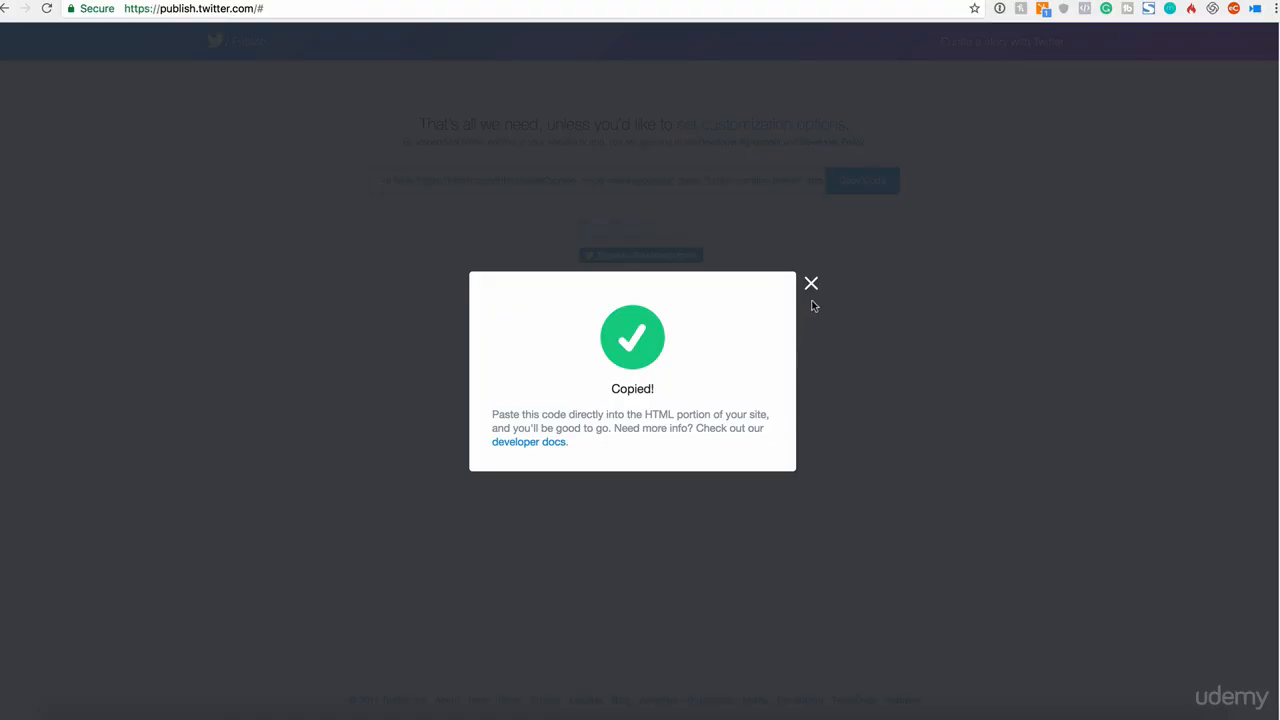
{"action": "left_click", "coordinate": [811, 285]}
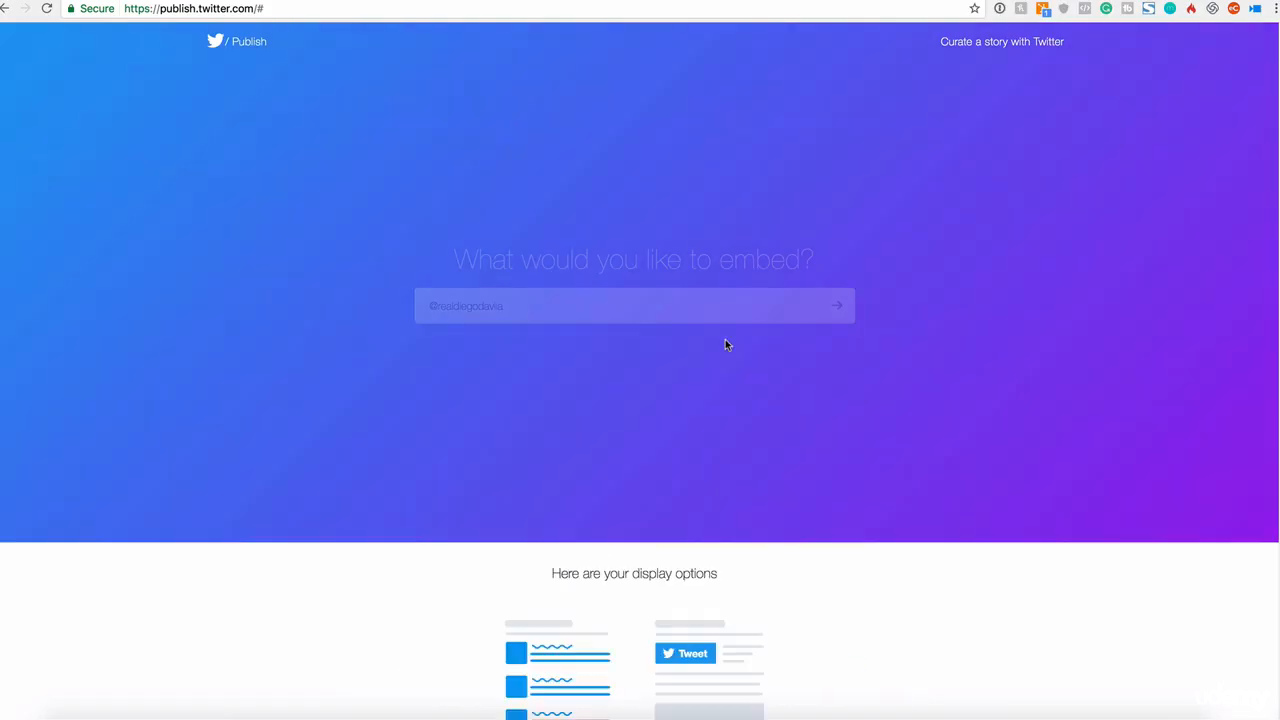
{"action": "left_click", "coordinate": [838, 307]}
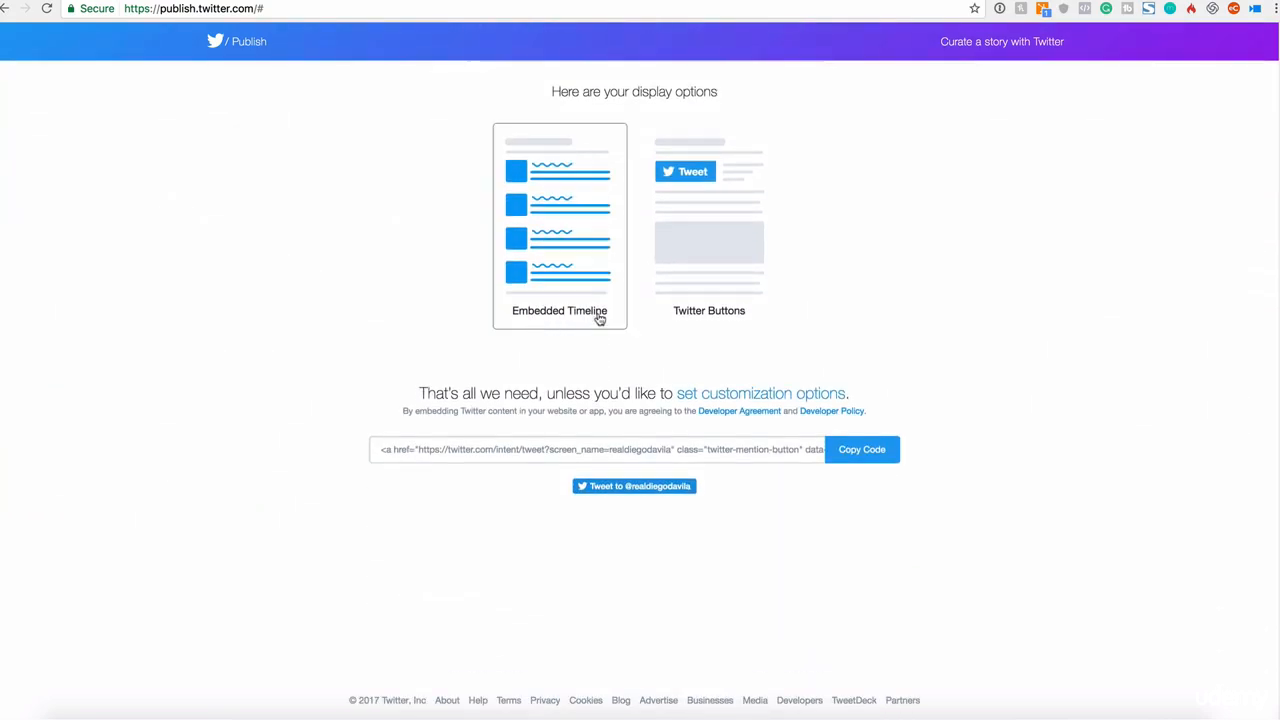
{"action": "left_click", "coordinate": [589, 227]}
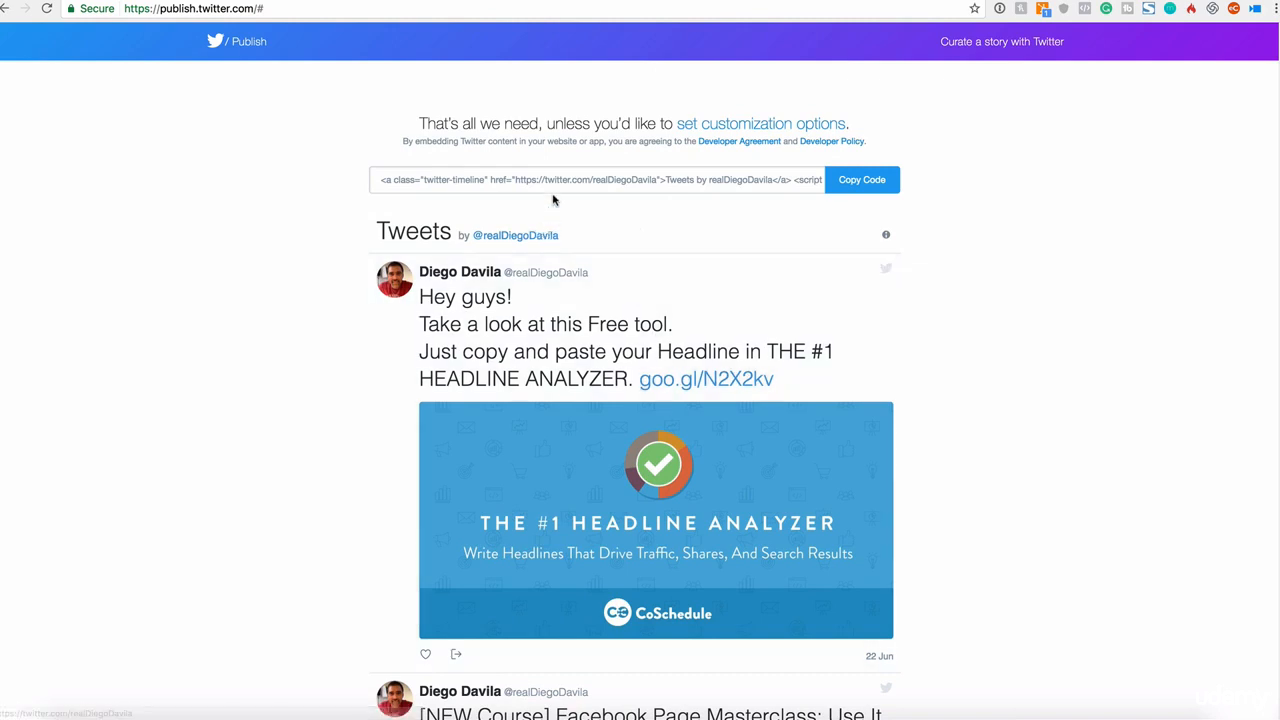
Step: Scroll through the embedded timeline preview, loading more tweets at its end
{"action": "scroll", "coordinate": [660, 320], "scroll_direction": "down", "scroll_amount": 15}
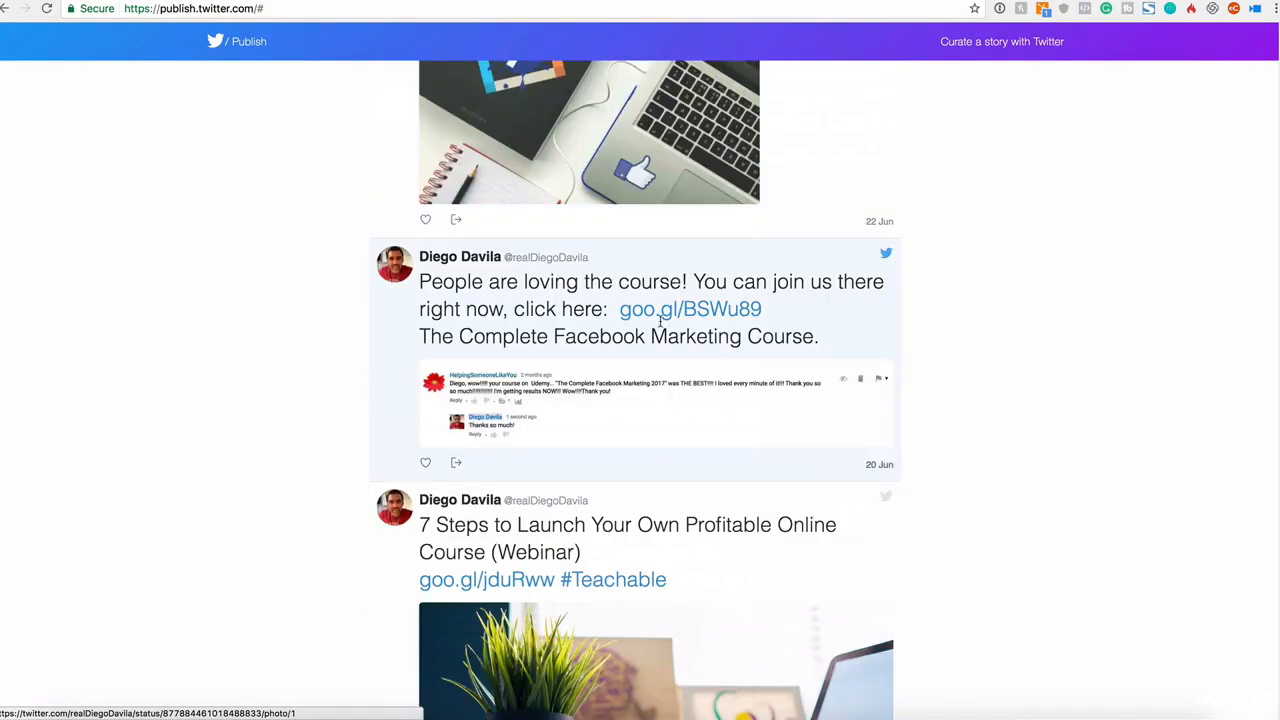
{"action": "scroll", "coordinate": [660, 320], "scroll_direction": "down", "scroll_amount": 15}
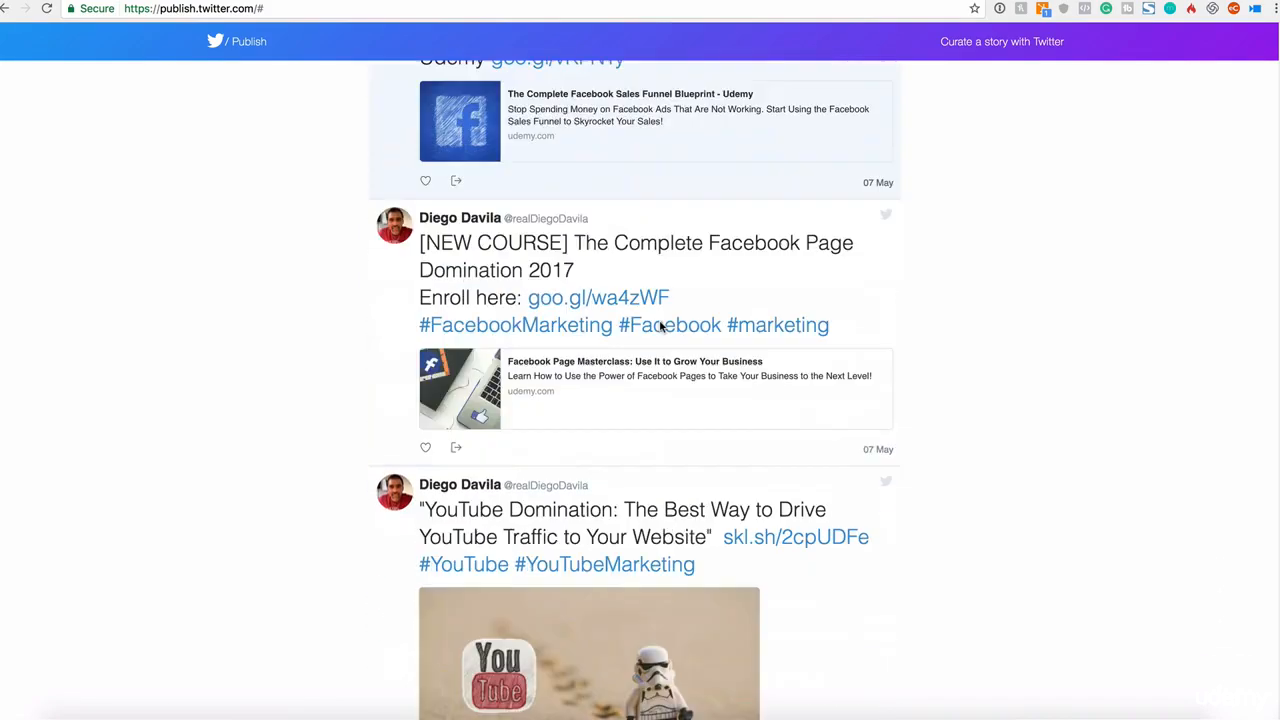
{"action": "scroll", "coordinate": [660, 326], "scroll_direction": "down", "scroll_amount": 15}
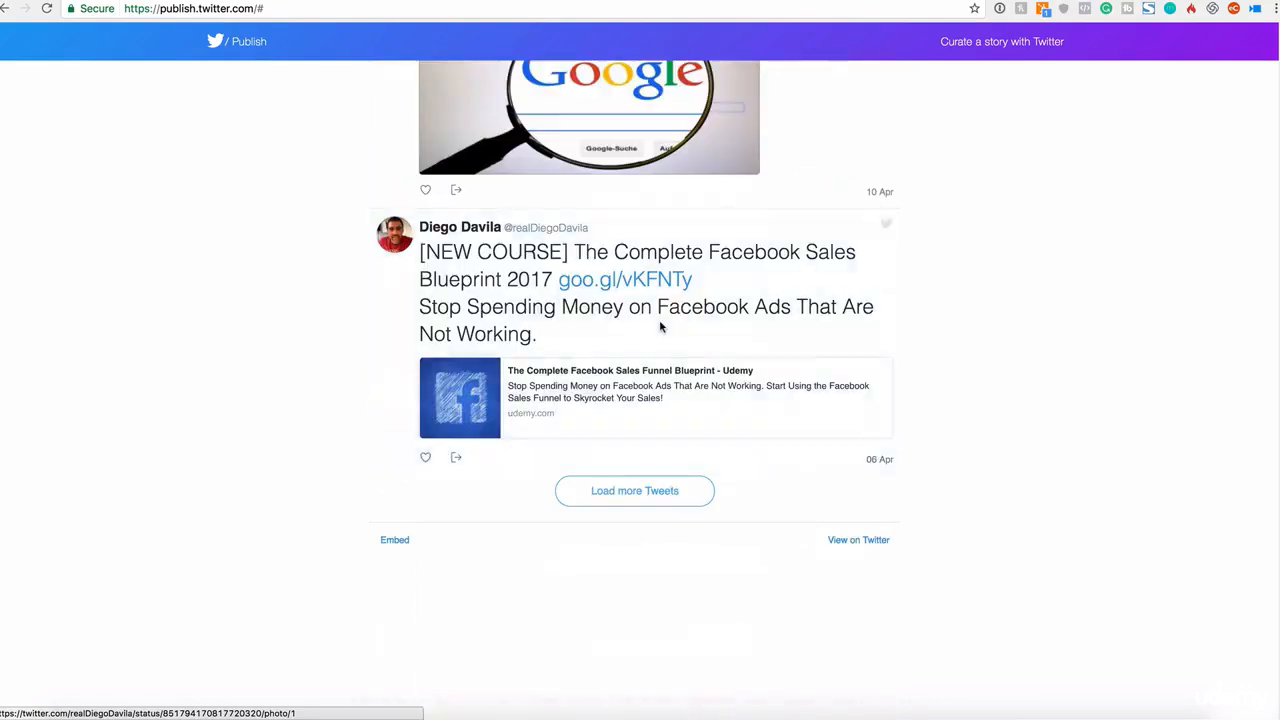
{"action": "left_click", "coordinate": [646, 490]}
{"action": "scroll", "coordinate": [646, 483], "scroll_direction": "up", "scroll_amount": 20}
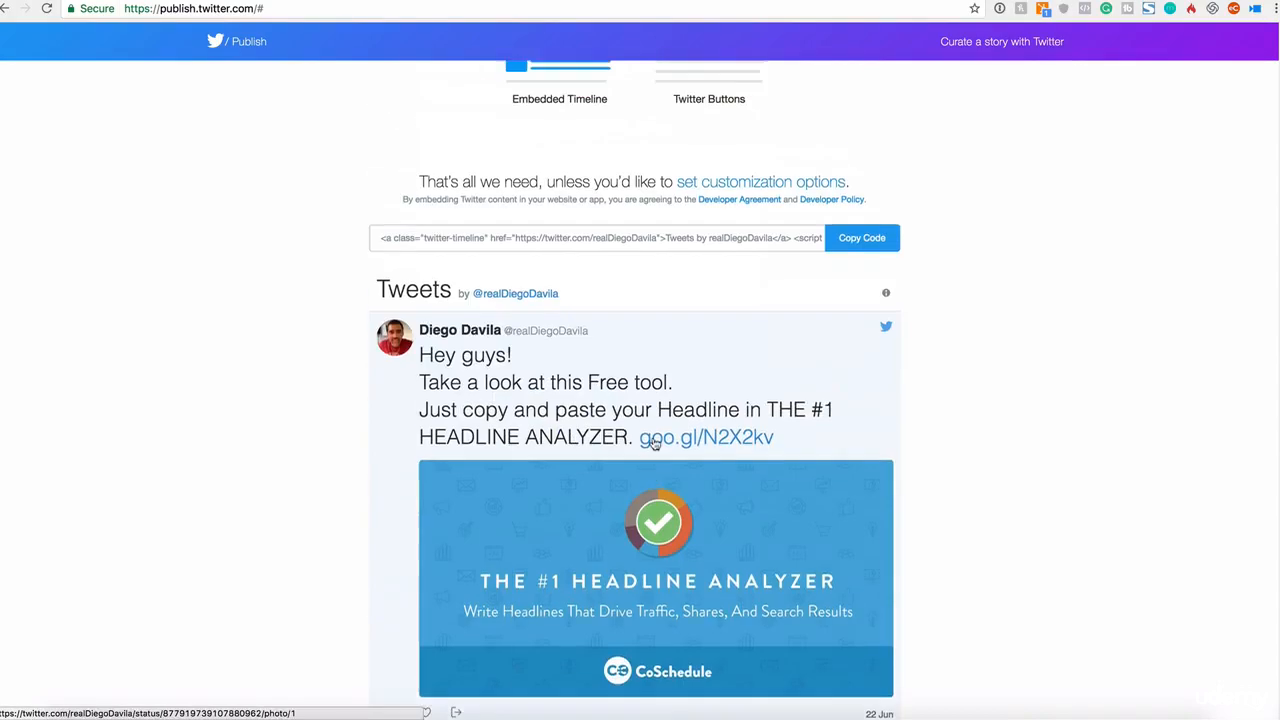
{"action": "scroll", "coordinate": [574, 413], "scroll_direction": "down", "scroll_amount": 15}
{"action": "scroll", "coordinate": [650, 410], "scroll_direction": "up", "scroll_amount": 5}
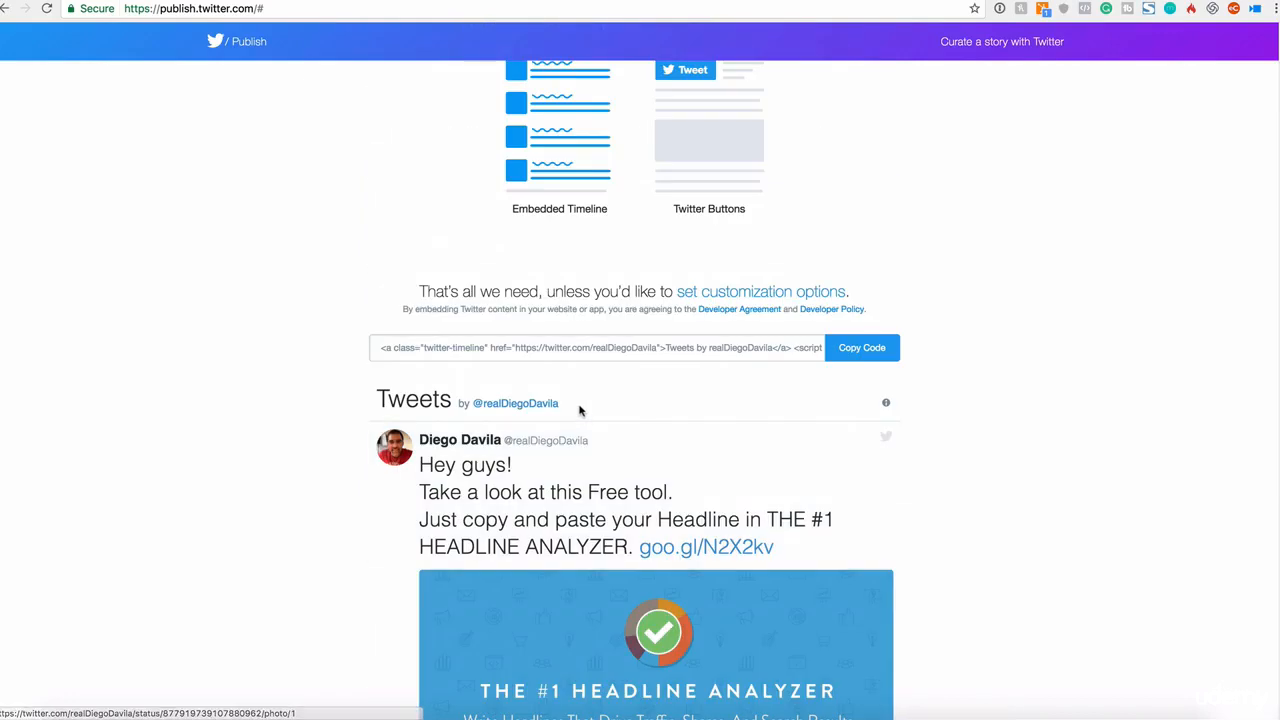
Step: Copy the Embedded Timeline code and paste it over the mention button code in the post's Text editor
{"action": "left_click", "coordinate": [860, 349]}
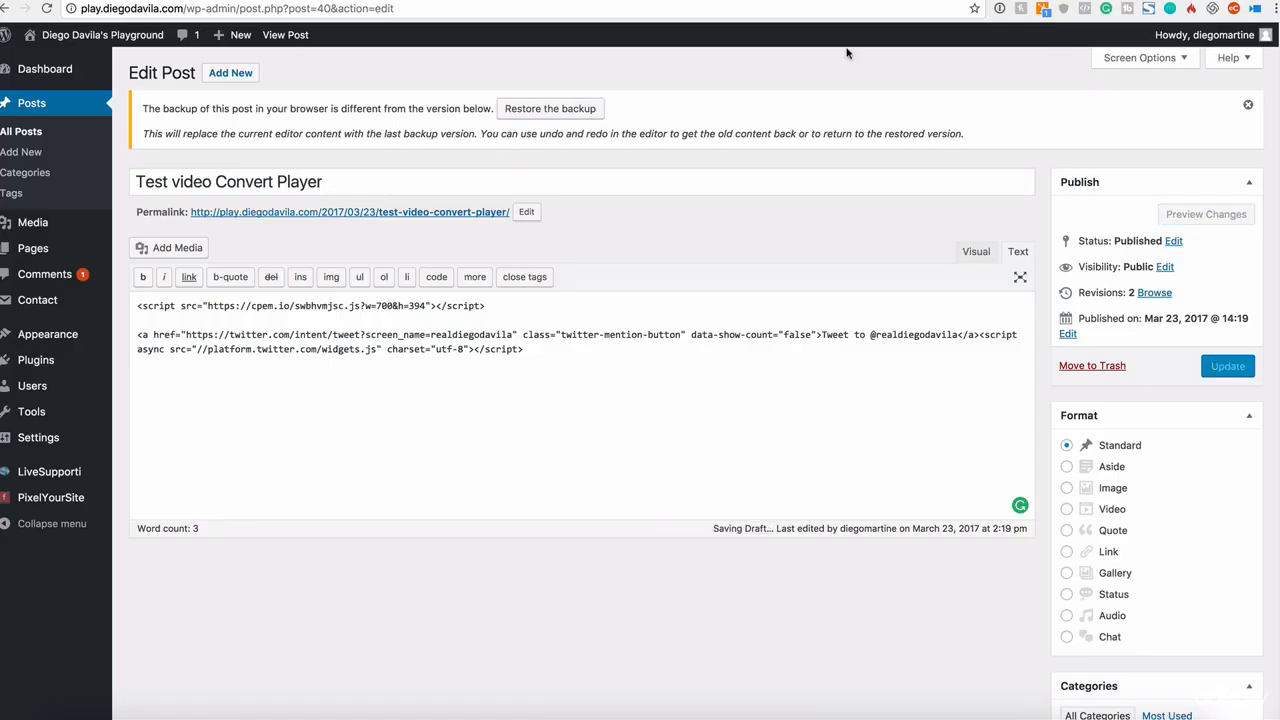
{"action": "left_click_drag", "start_coordinate": [525, 350], "coordinate": [88, 320]}
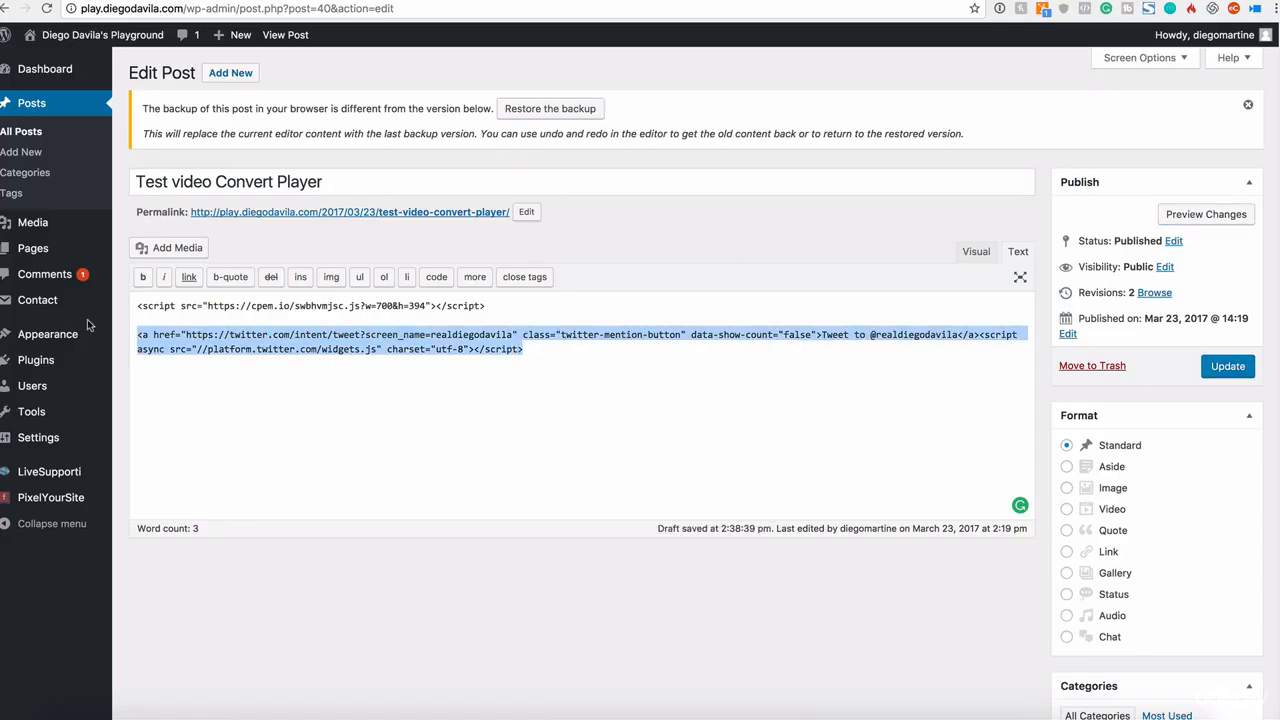
{"action": "key", "text": "super+v"}
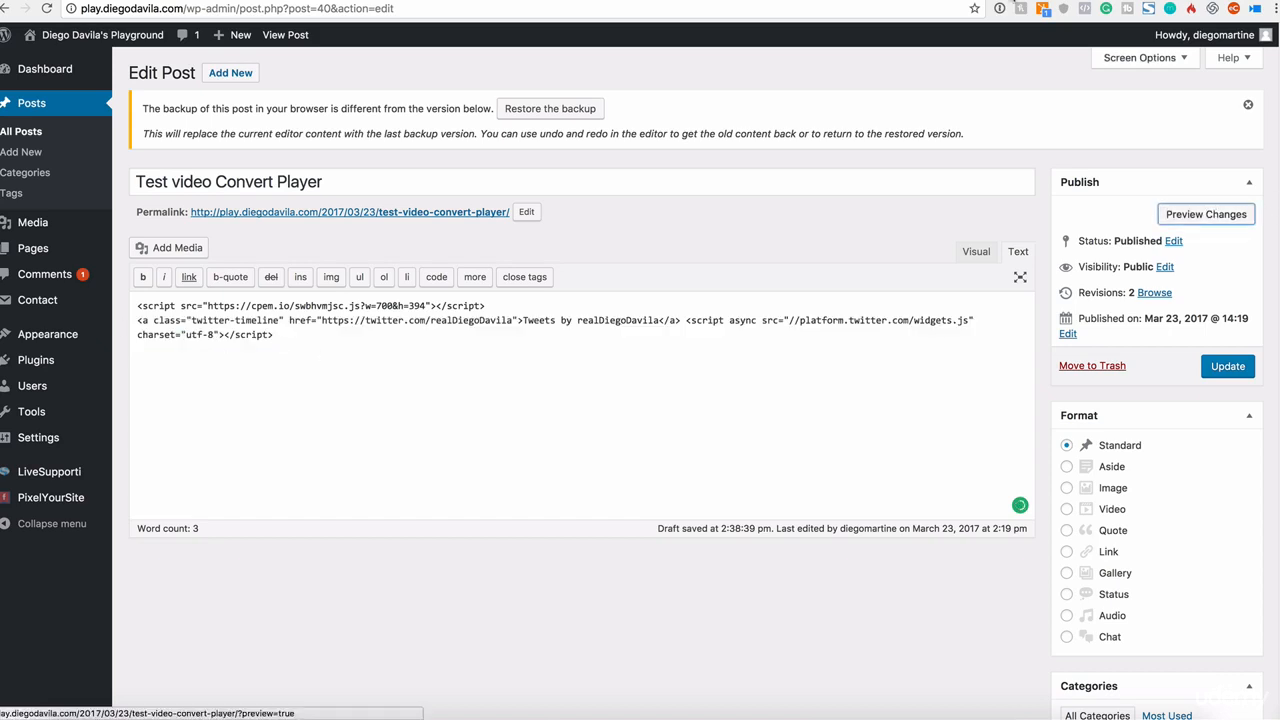
Step: Preview the post's changes and scroll through the embedded timeline on the page
{"action": "left_click", "coordinate": [1206, 214]}
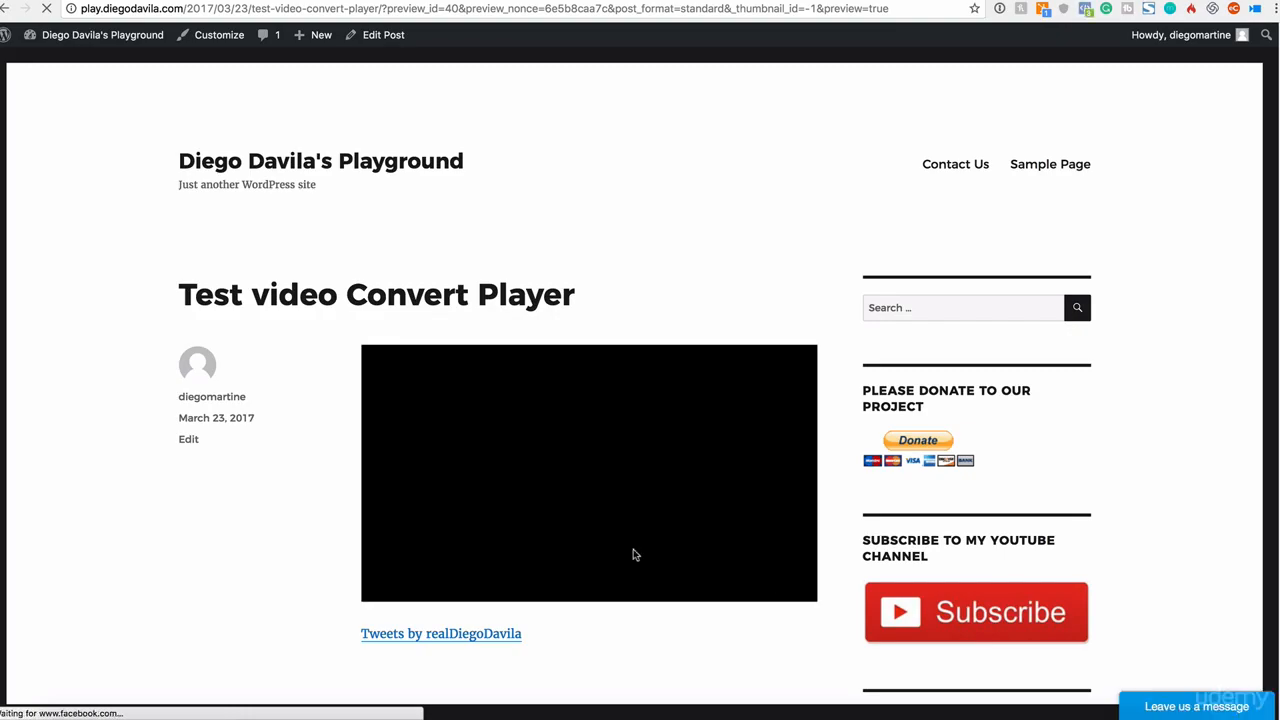
{"action": "scroll", "coordinate": [633, 554], "scroll_direction": "down", "scroll_amount": 5}
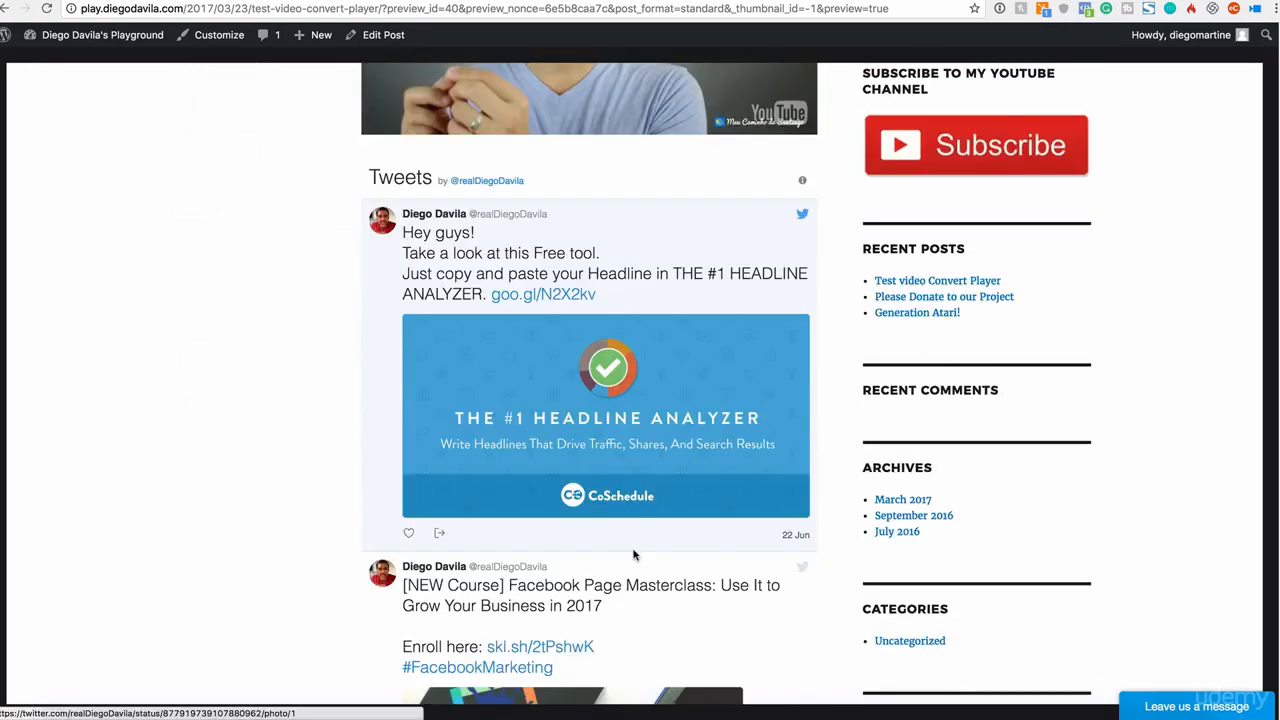
{"action": "scroll", "coordinate": [633, 554], "scroll_direction": "down", "scroll_amount": 9}
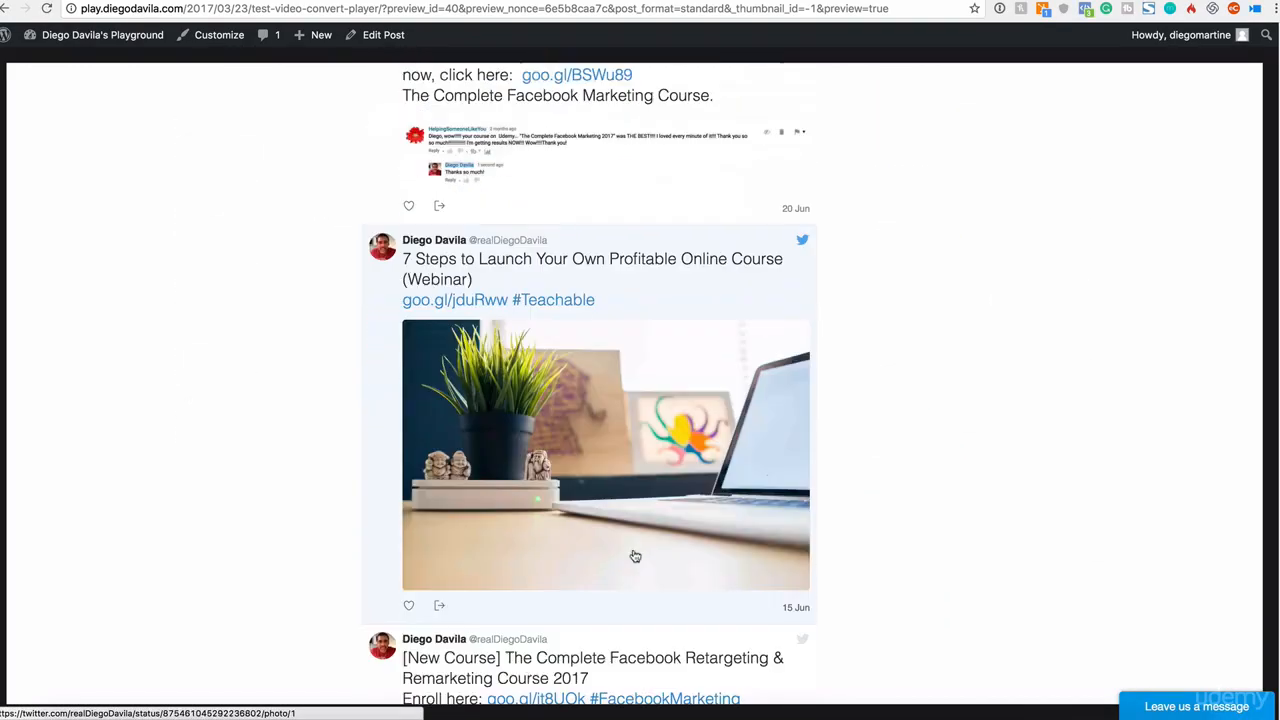
{"action": "scroll", "coordinate": [635, 556], "scroll_direction": "down", "scroll_amount": 17}
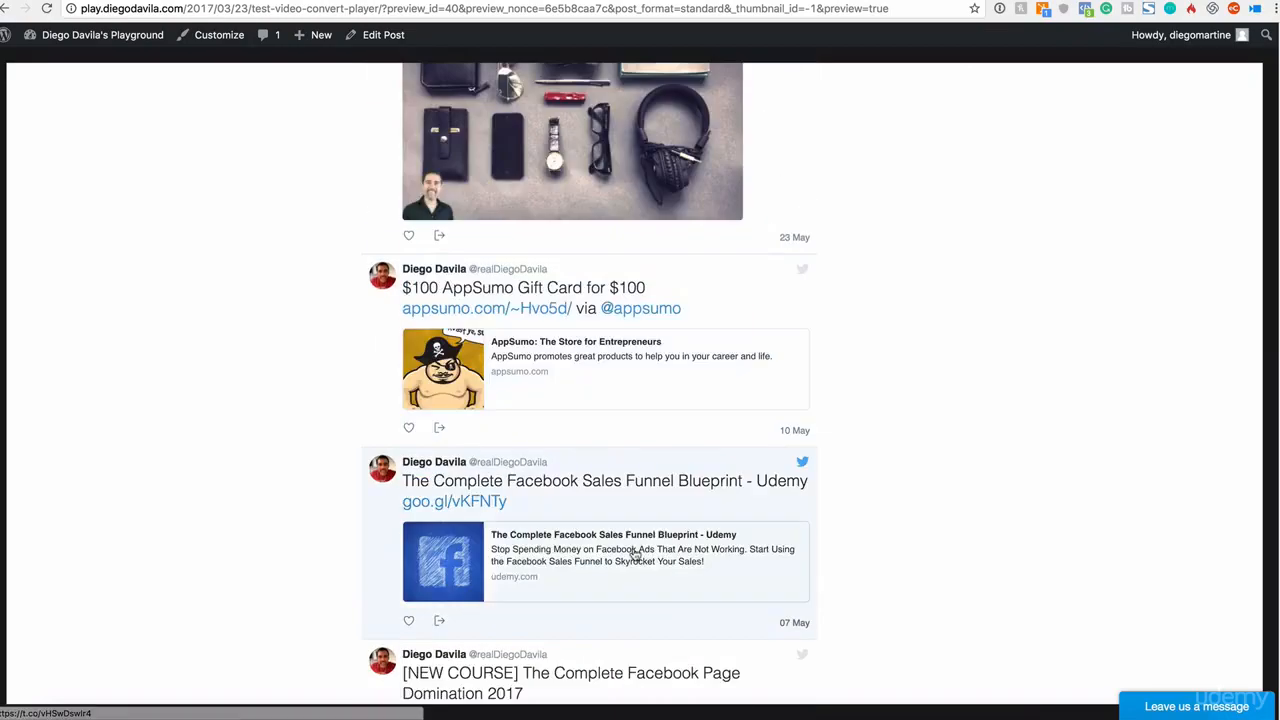
{"action": "scroll", "coordinate": [635, 554], "scroll_direction": "down", "scroll_amount": 5}
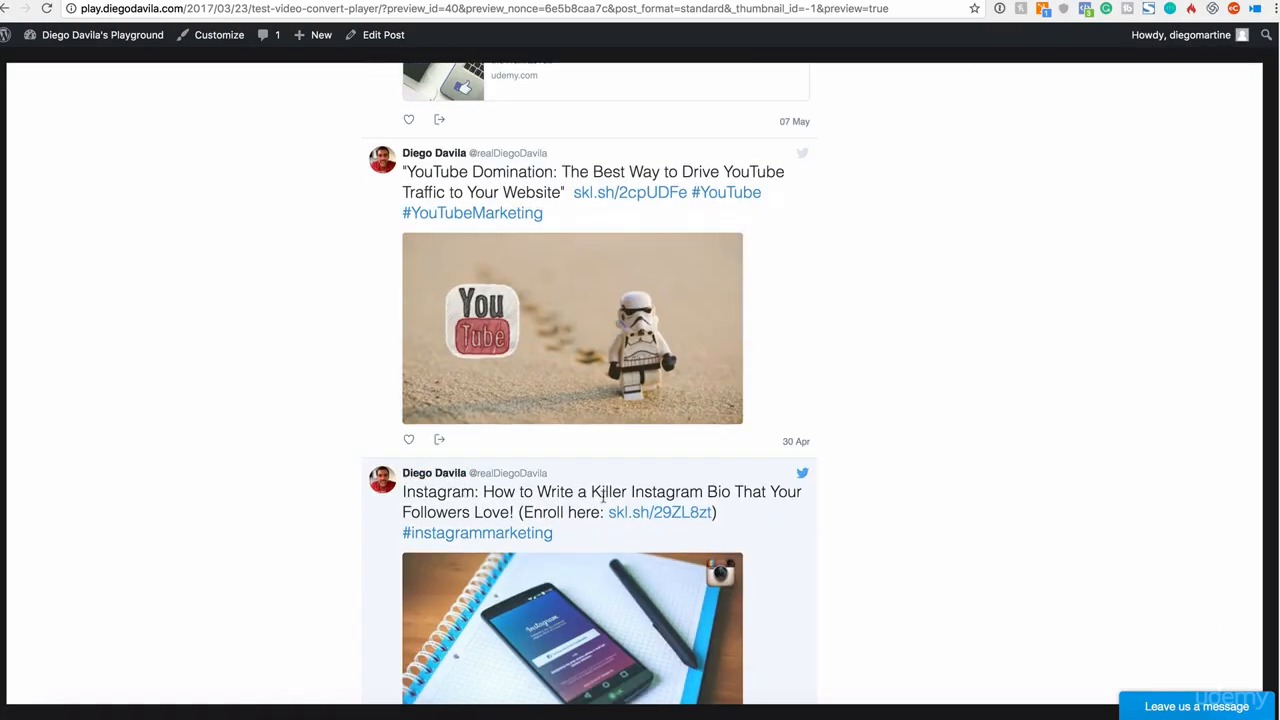
{"action": "scroll", "coordinate": [634, 491], "scroll_direction": "down", "scroll_amount": 3}
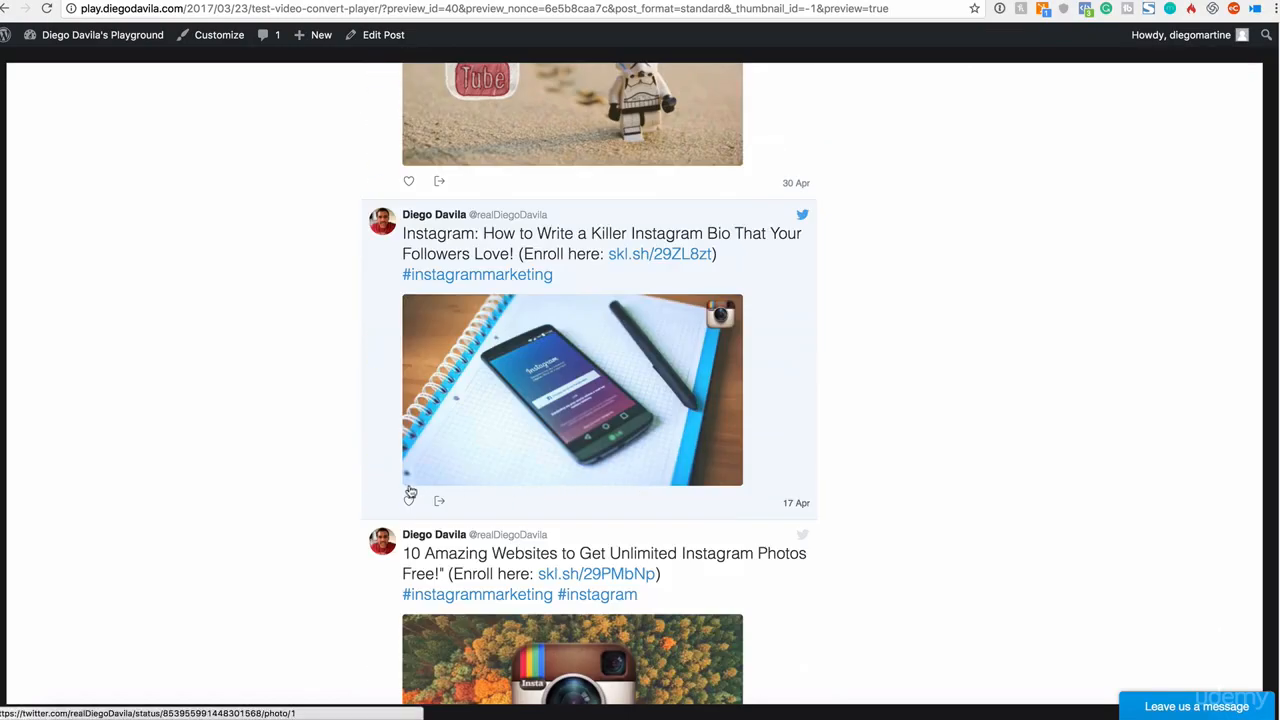
{"action": "scroll", "coordinate": [569, 511], "scroll_direction": "down", "scroll_amount": 11}
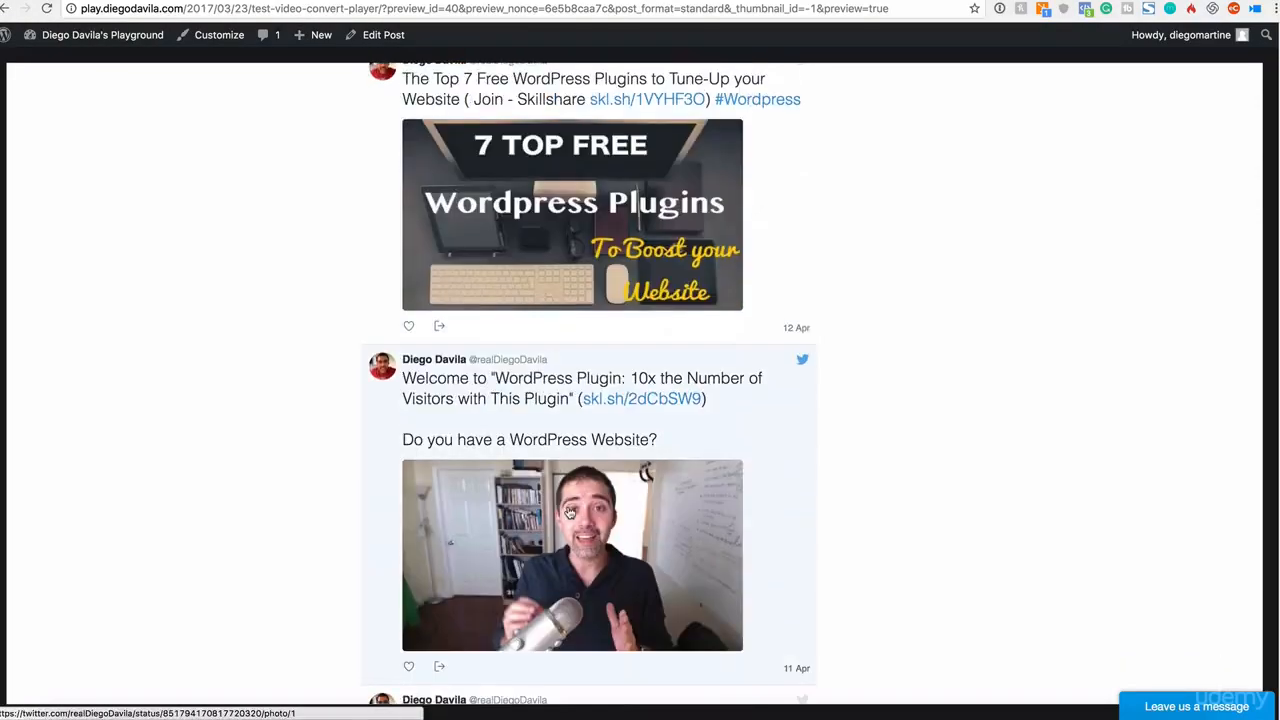
{"action": "scroll", "coordinate": [569, 511], "scroll_direction": "down", "scroll_amount": 15}
{"action": "scroll", "coordinate": [571, 495], "scroll_direction": "up", "scroll_amount": 3}
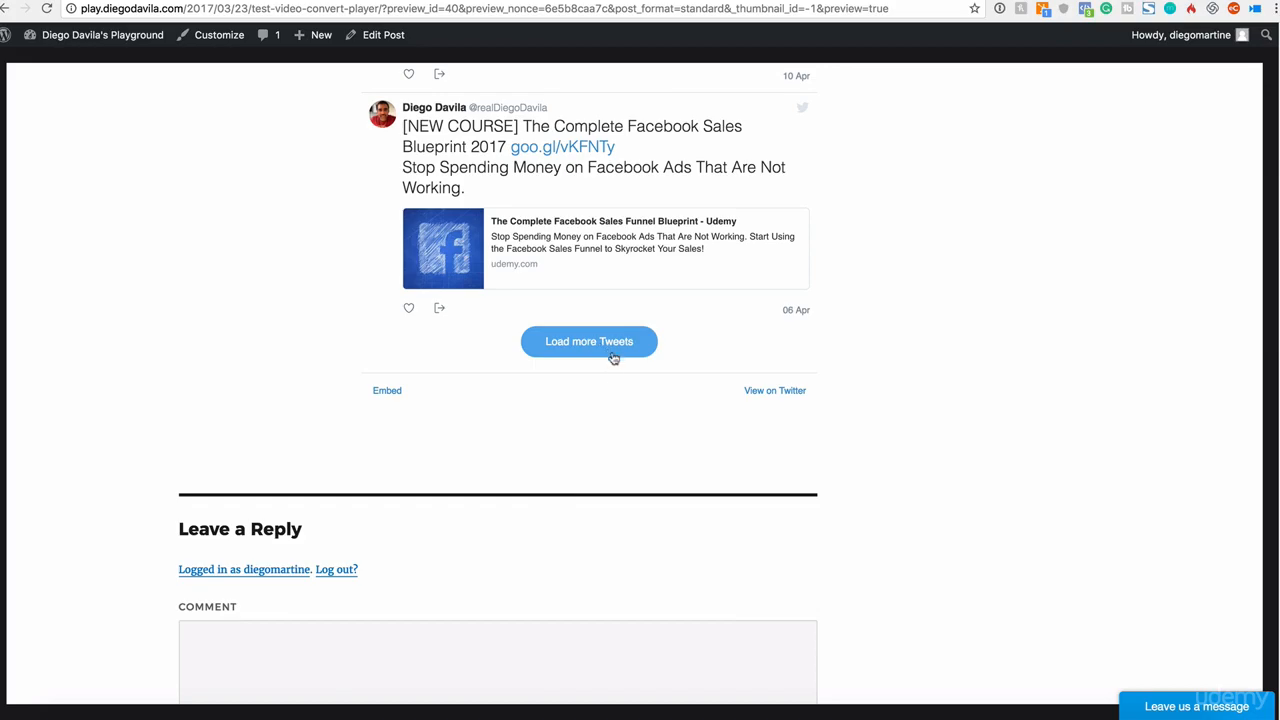
{"action": "scroll", "coordinate": [446, 400], "scroll_direction": "up", "scroll_amount": 10}
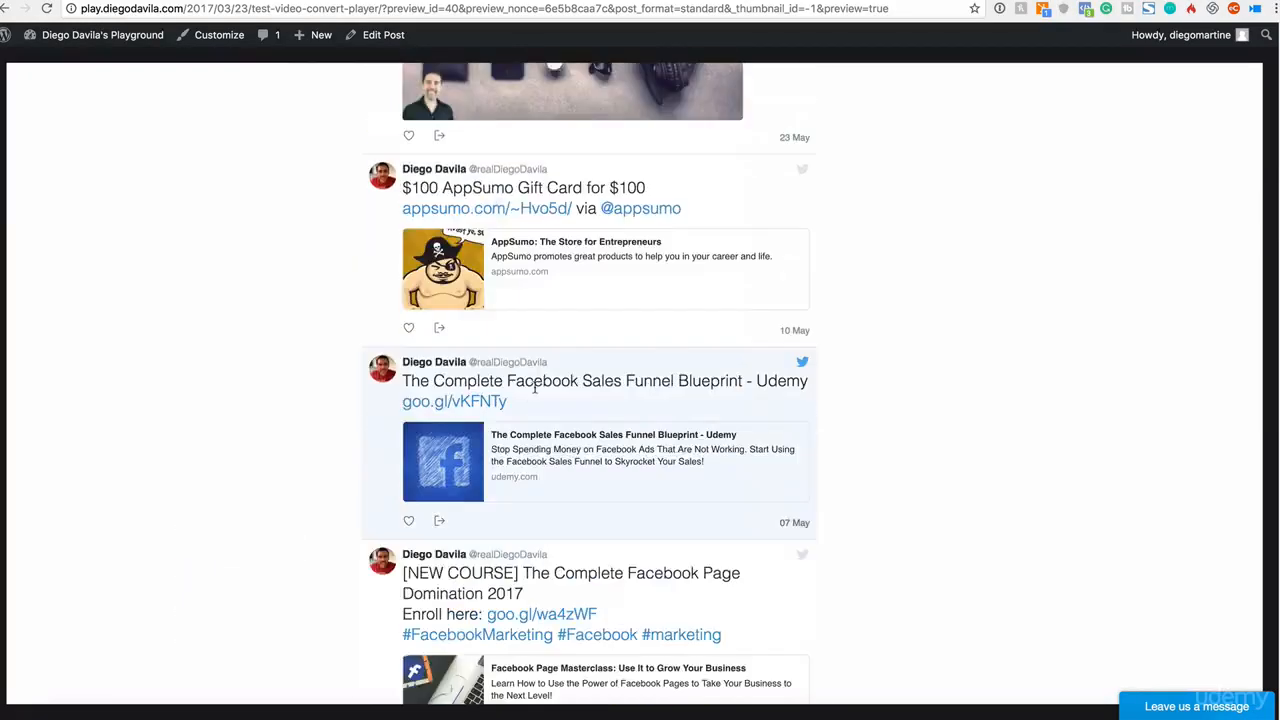
{"action": "scroll", "coordinate": [535, 390], "scroll_direction": "up", "scroll_amount": 15}
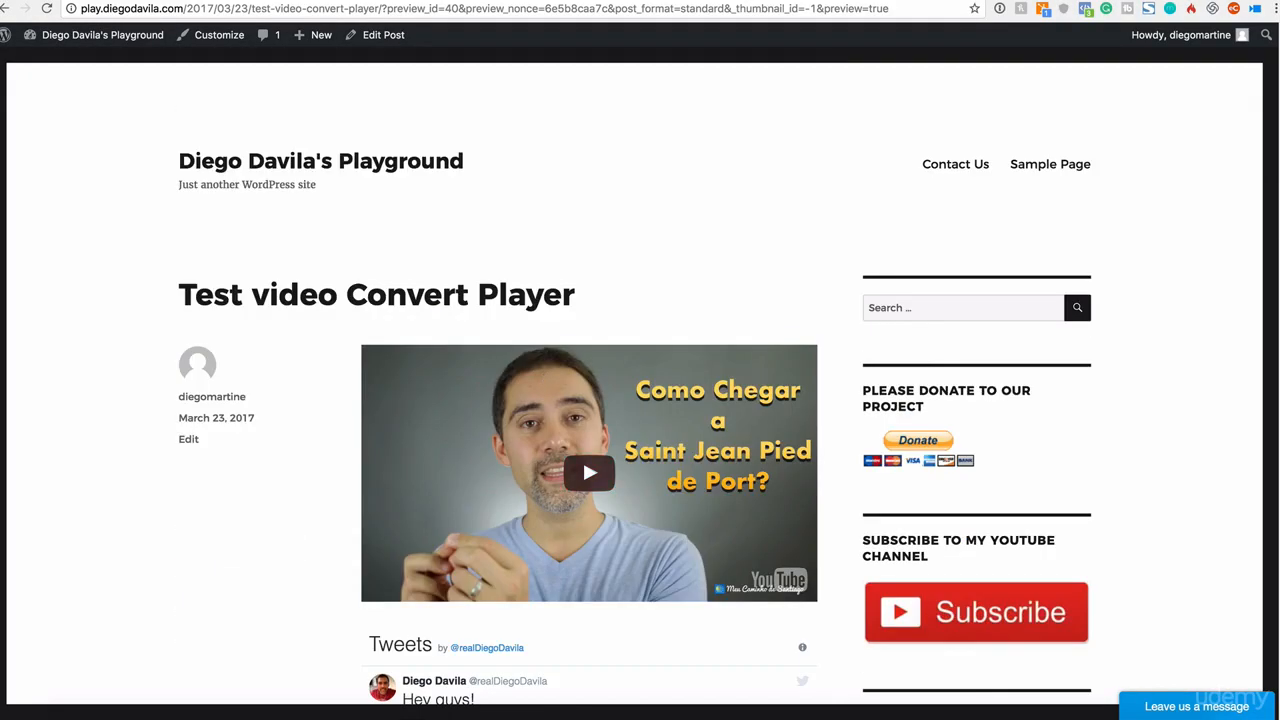
Step: Re-paste the timeline code on its own line below the video script in the post's Text editor
{"action": "left_click", "coordinate": [745, 1]}
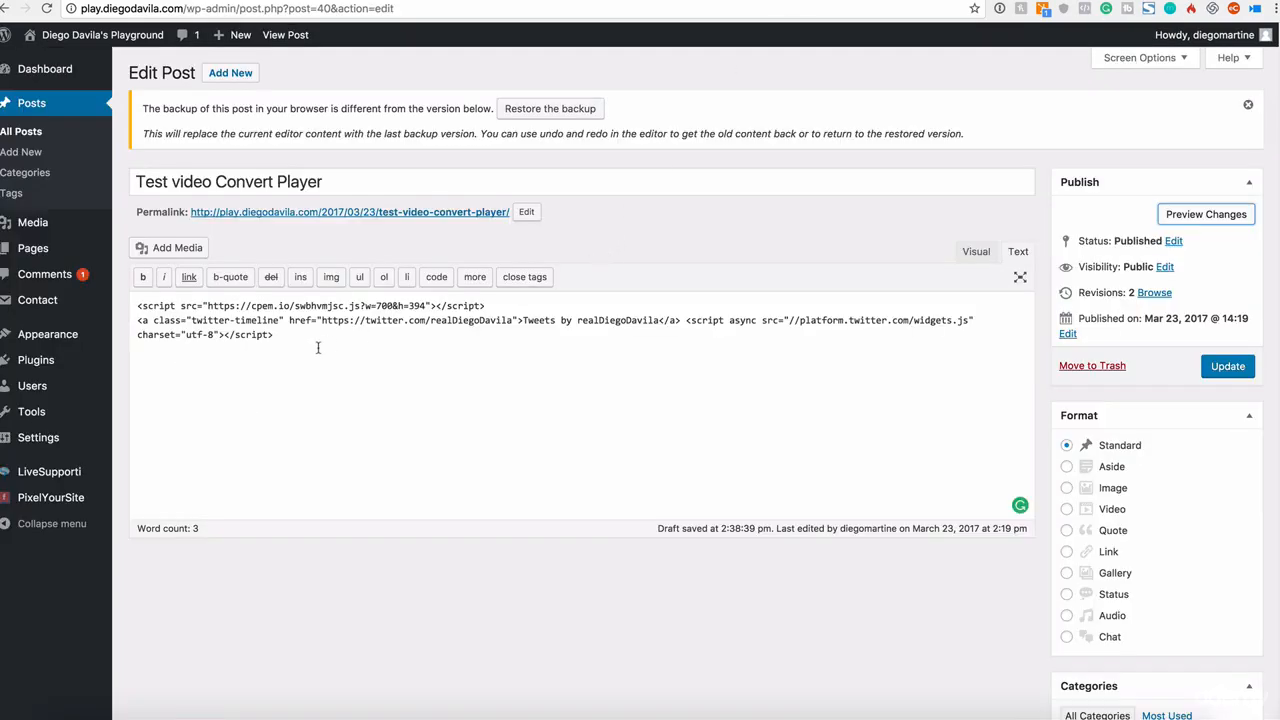
{"action": "left_click_drag", "start_coordinate": [318, 347], "coordinate": [96, 313]}
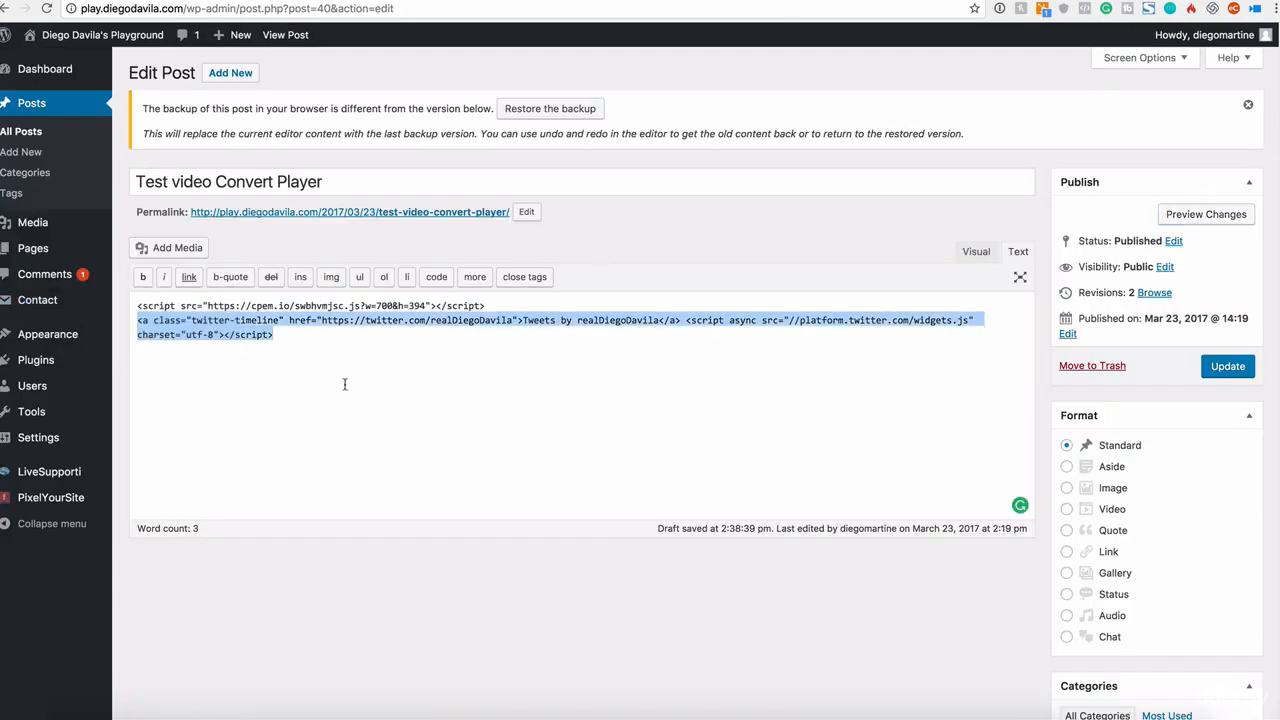
{"action": "key", "text": "BackSpace"}
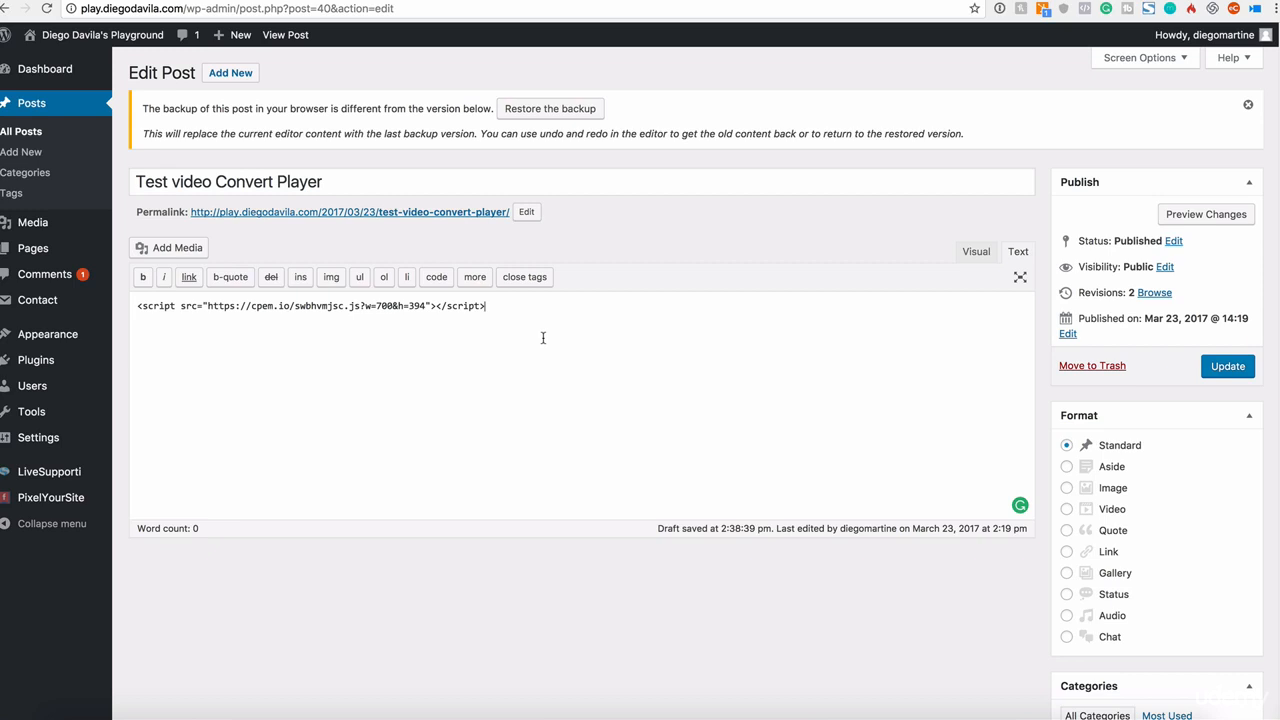
{"action": "key", "text": "Return"}
{"action": "key", "text": "ctrl+v"}
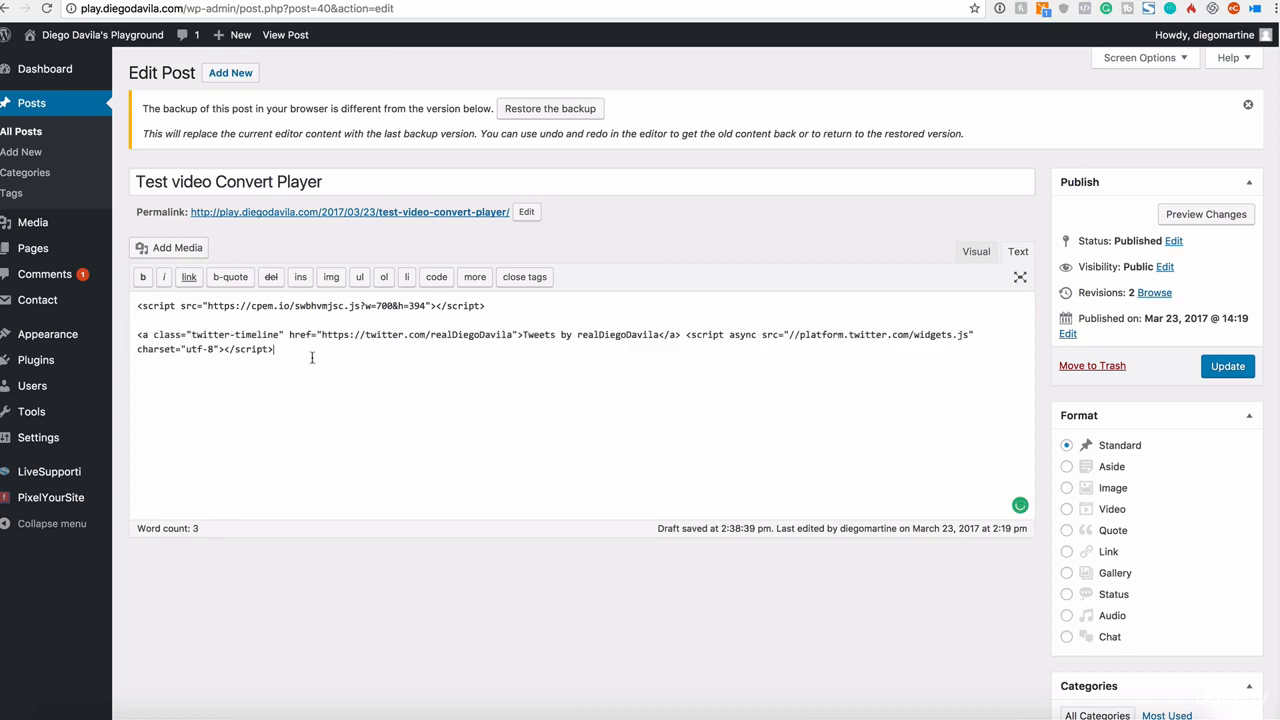
{"action": "left_click_drag", "start_coordinate": [312, 356], "coordinate": [136, 334]}
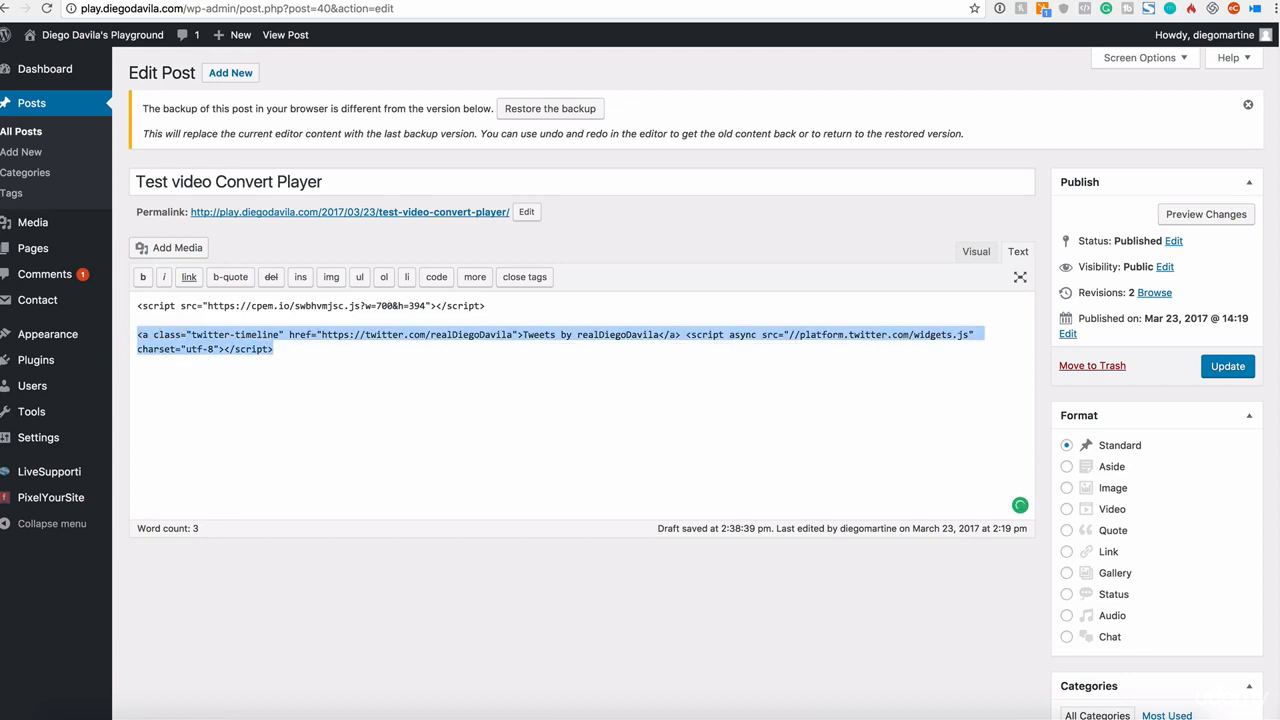
{"action": "left_click", "coordinate": [508, 2]}
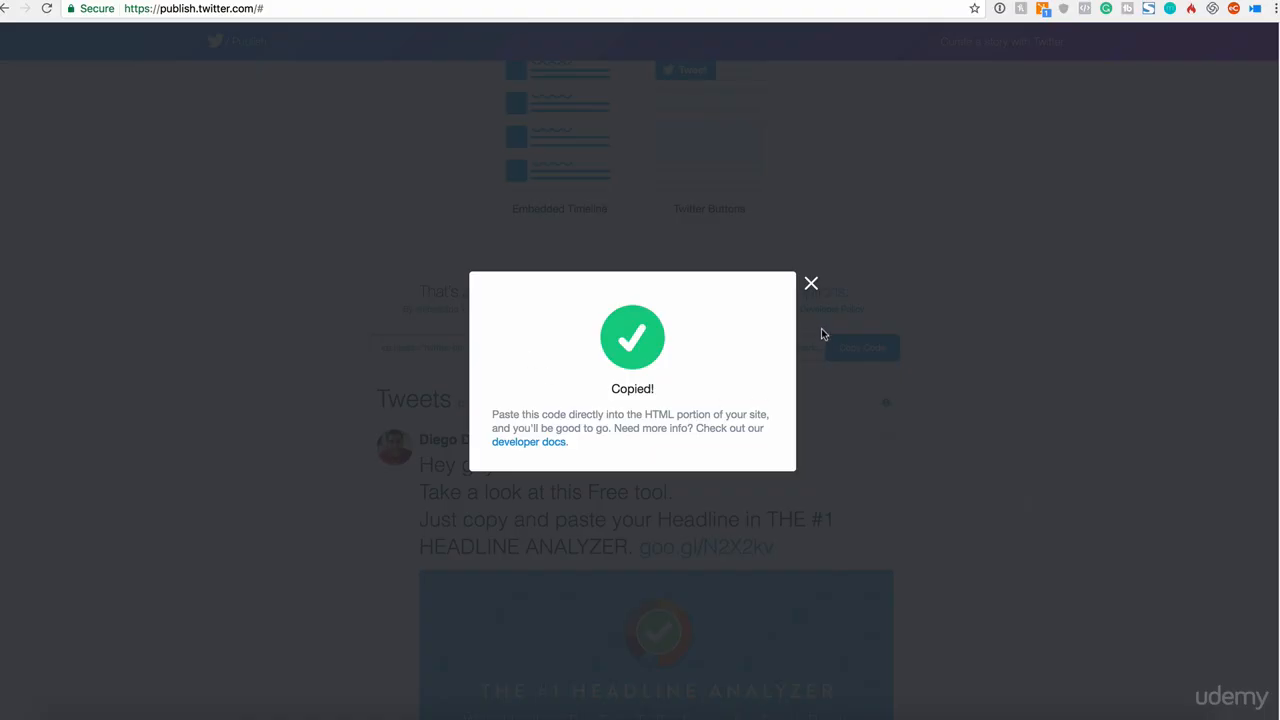
{"action": "left_click", "coordinate": [812, 283]}
{"action": "scroll", "coordinate": [789, 317], "scroll_direction": "up", "scroll_amount": 10}
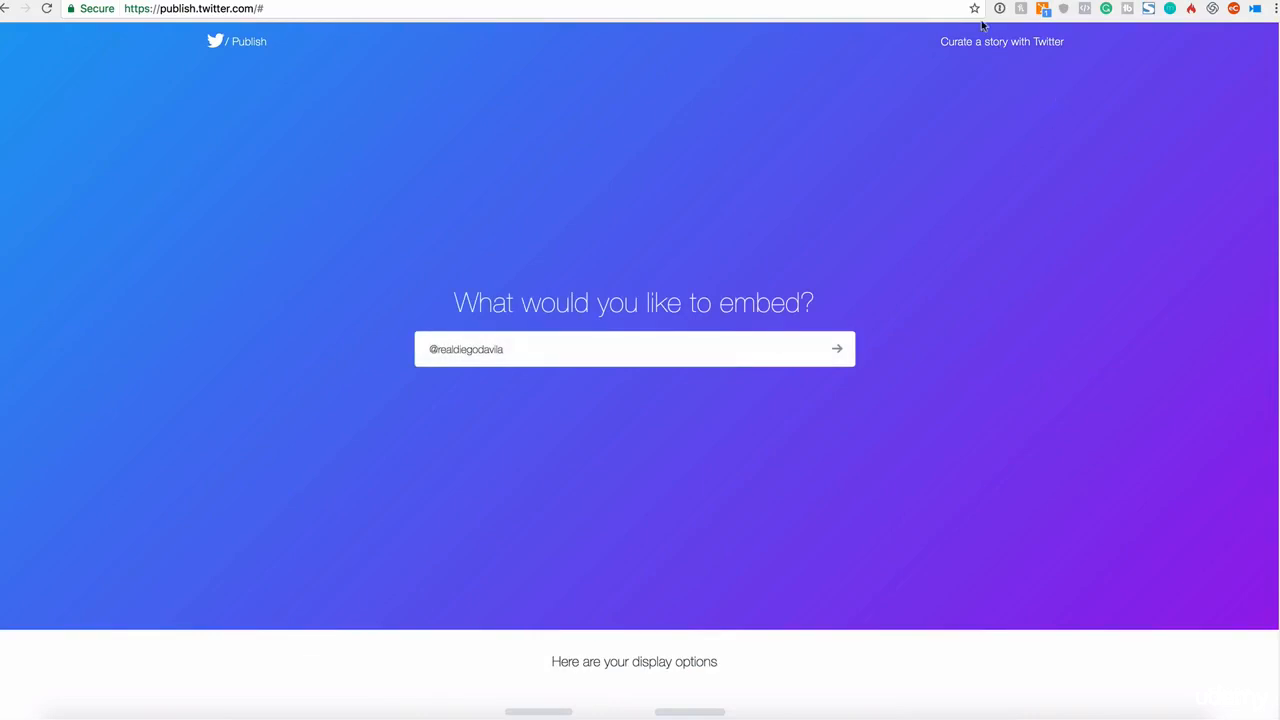
{"action": "left_click", "coordinate": [838, 1]}
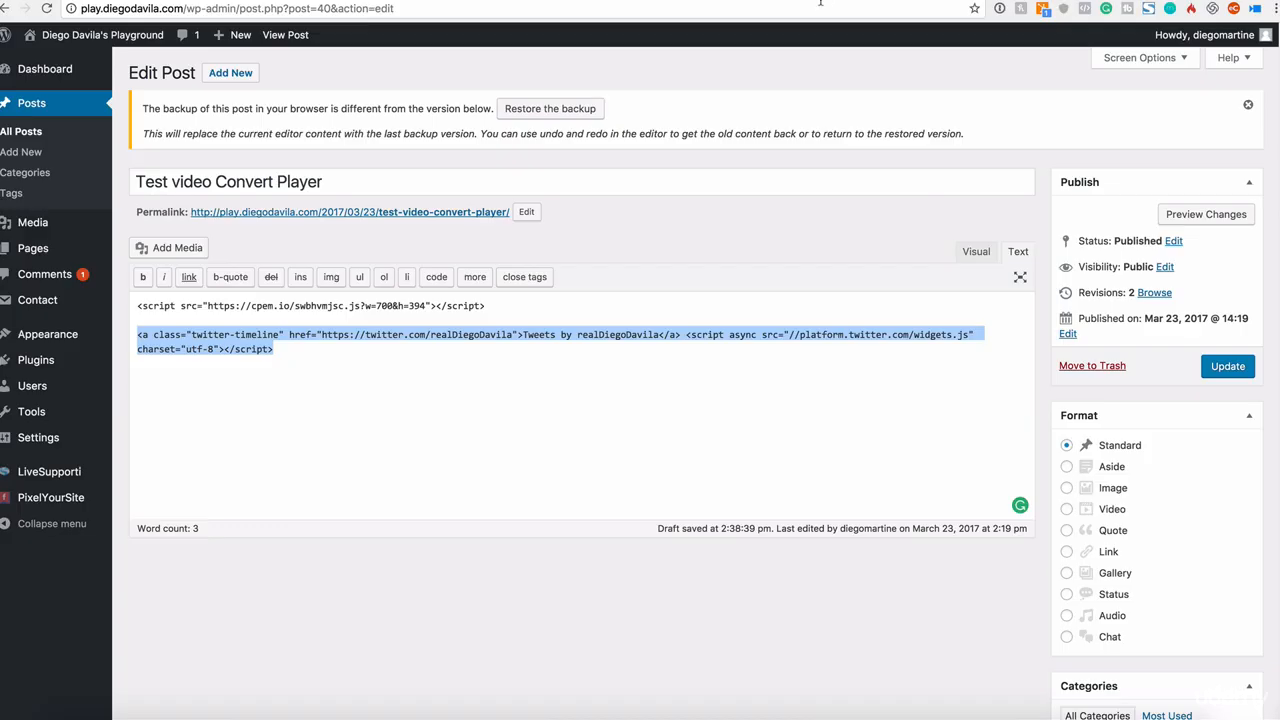